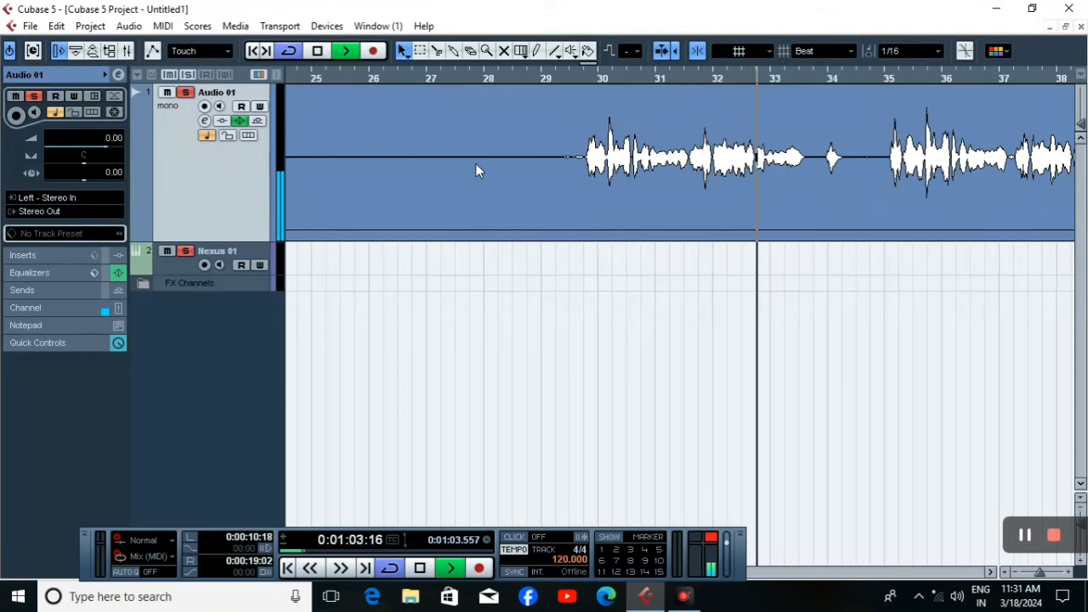
Open the Audio 01 channel settings, activate the AVOX PUNCH insert and show its editor during playback.
key(space)
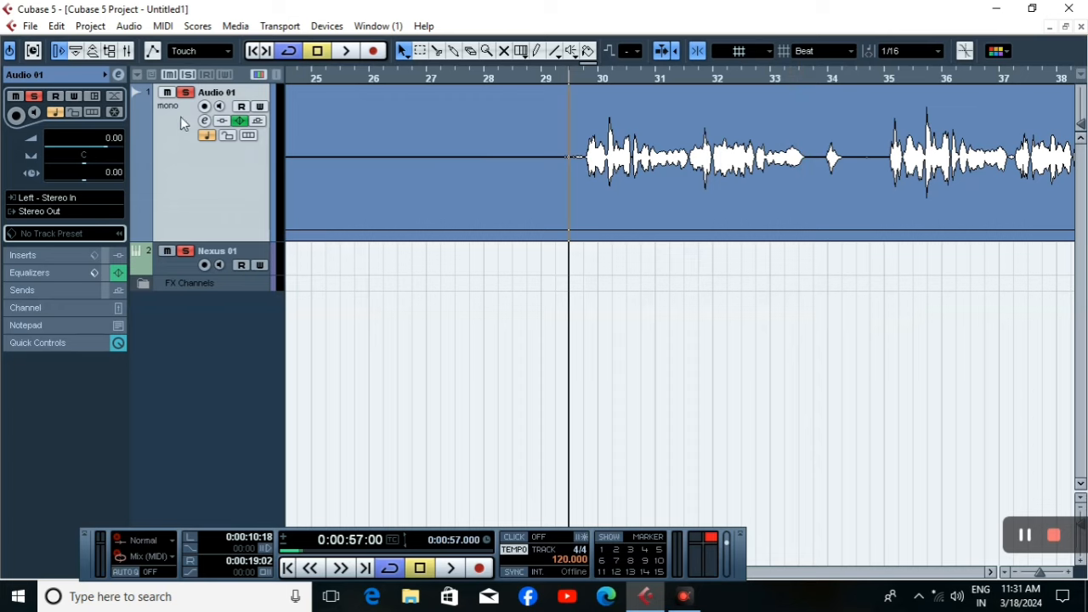
click(205, 122)
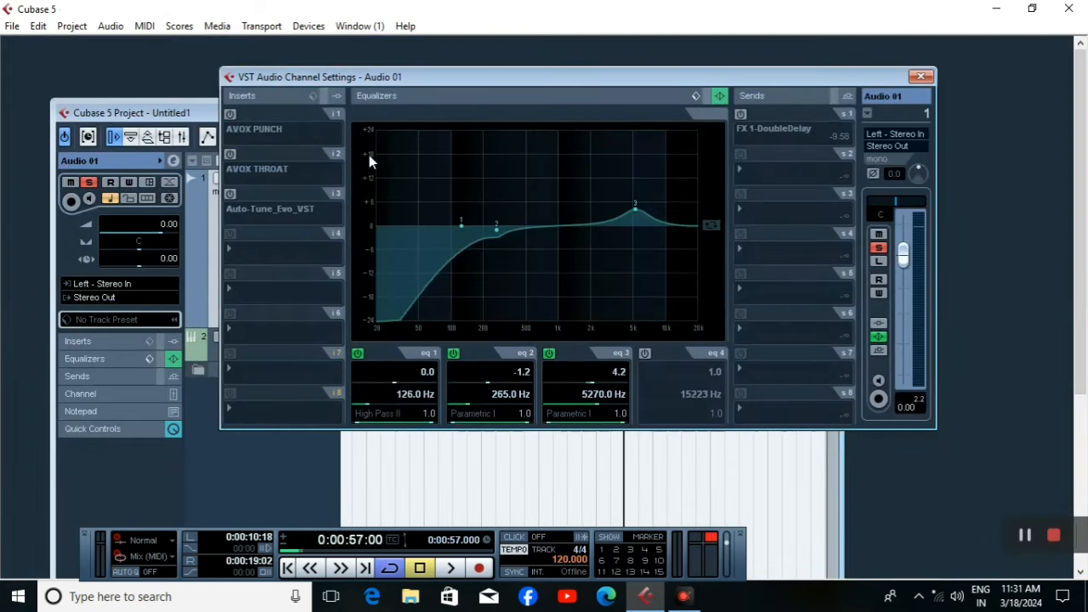
click(230, 114)
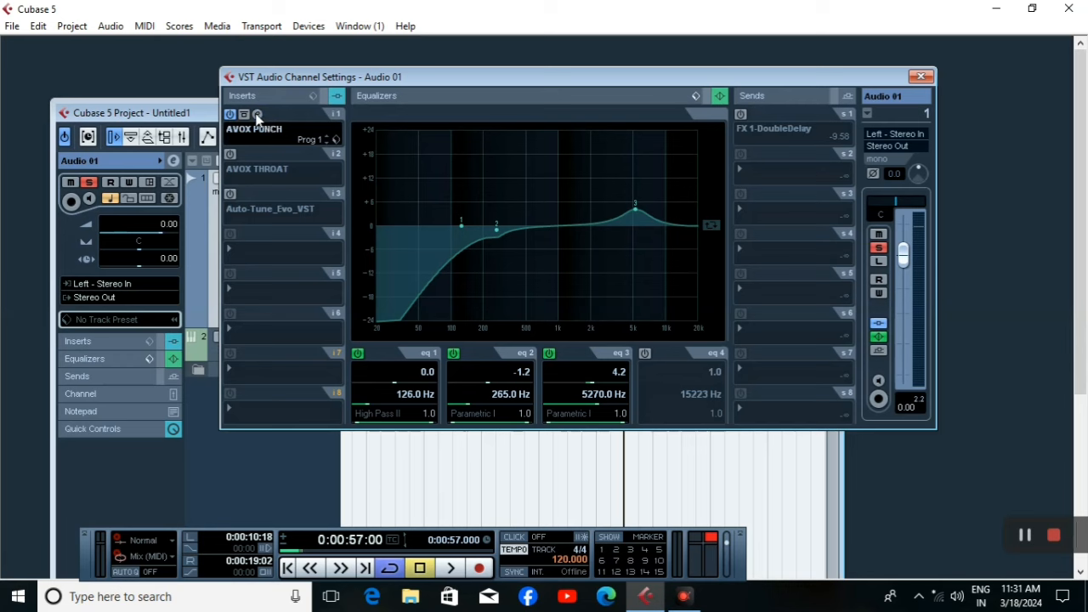
click(257, 115)
key(space)
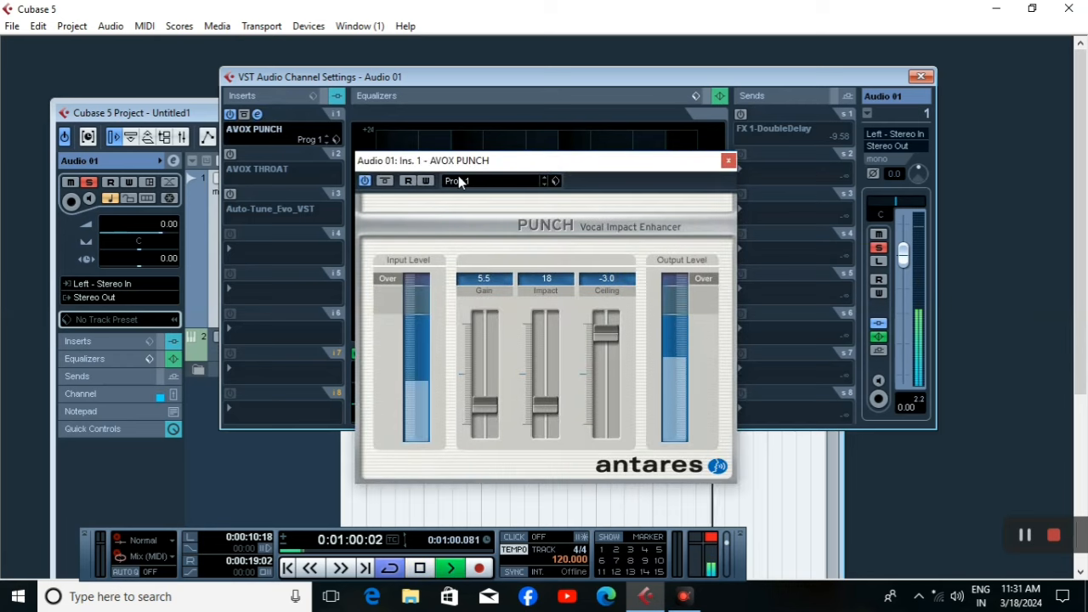
Audition the Prog 2 preset in AVOX PUNCH and switch back to Prog 1.
click(541, 187)
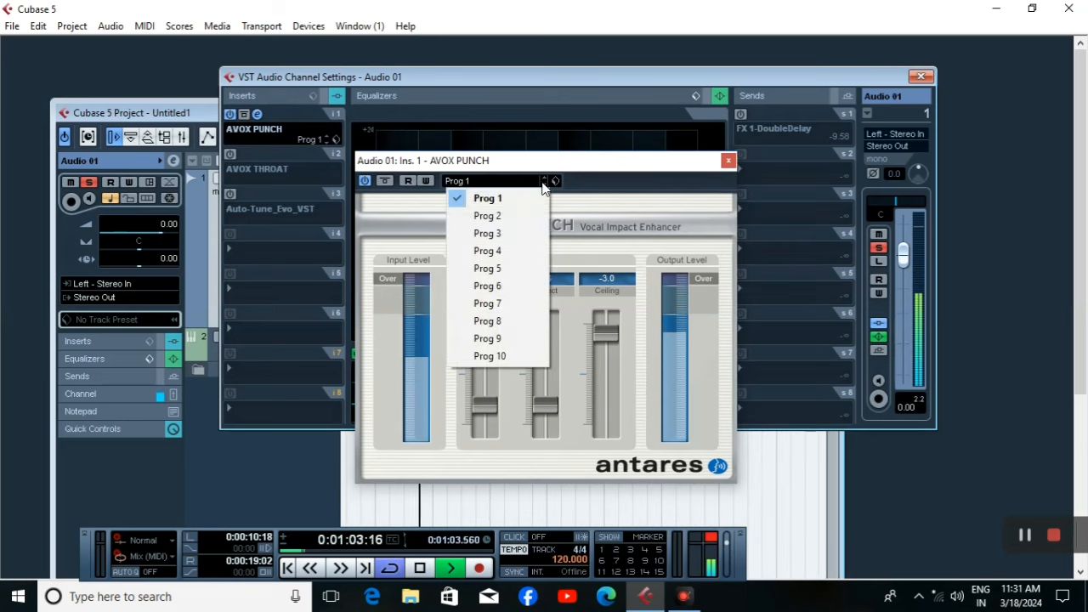
click(497, 213)
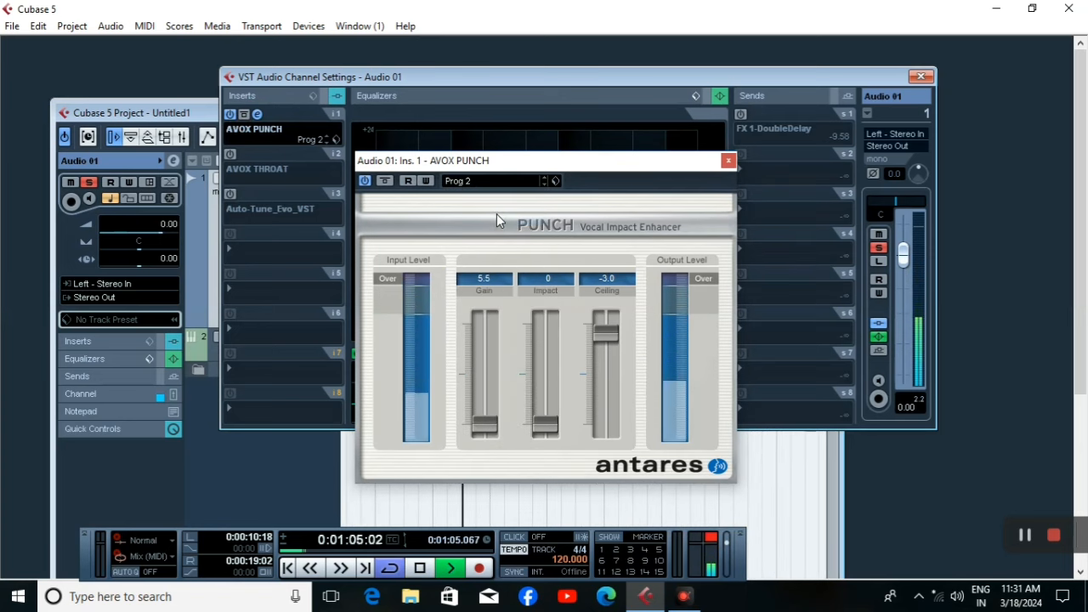
click(545, 179)
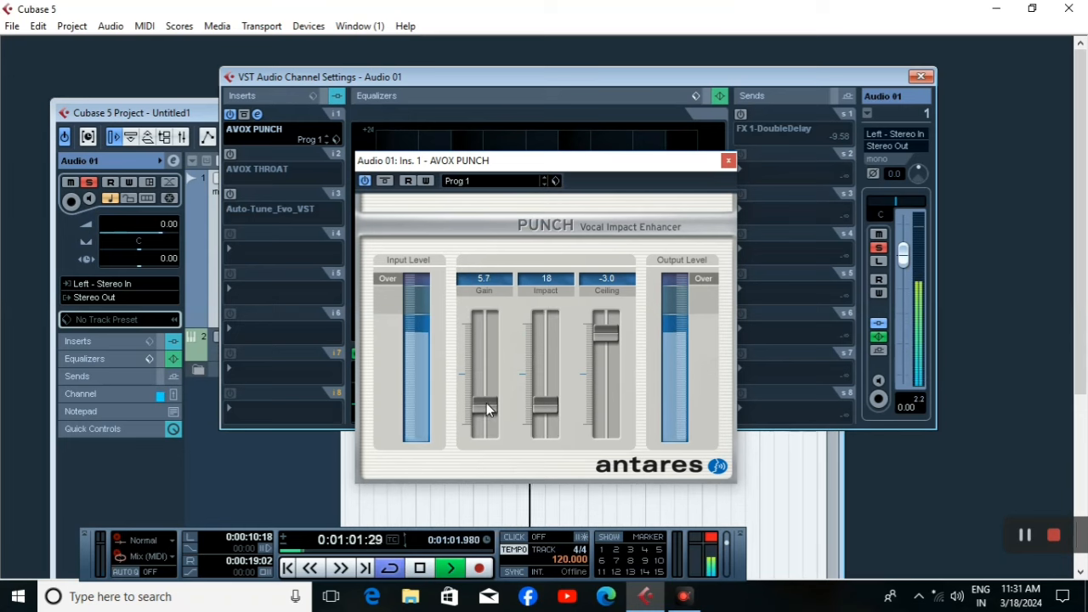
Set AVOX PUNCH Gain to 9.5 and Impact to 23, and close its editor.
drag(486, 403, 486, 383)
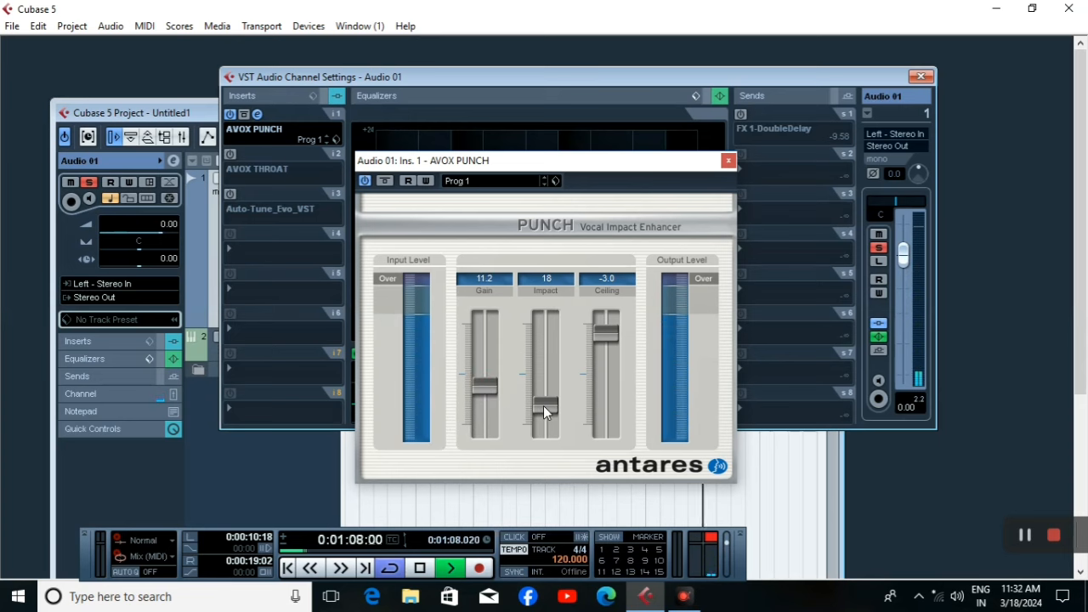
drag(544, 406, 543, 405)
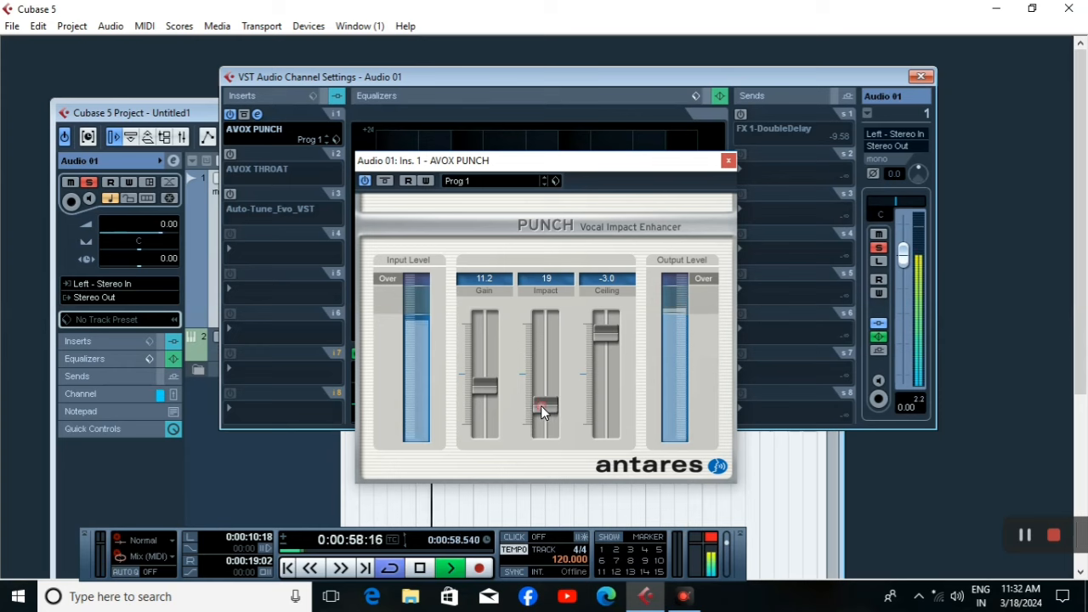
drag(481, 387, 483, 392)
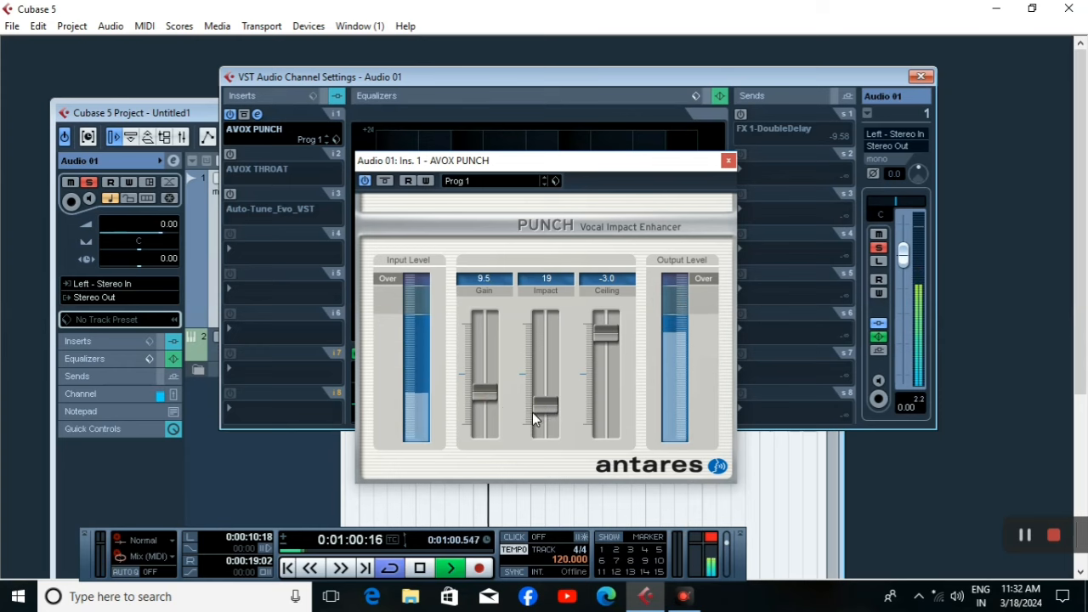
drag(547, 407, 547, 402)
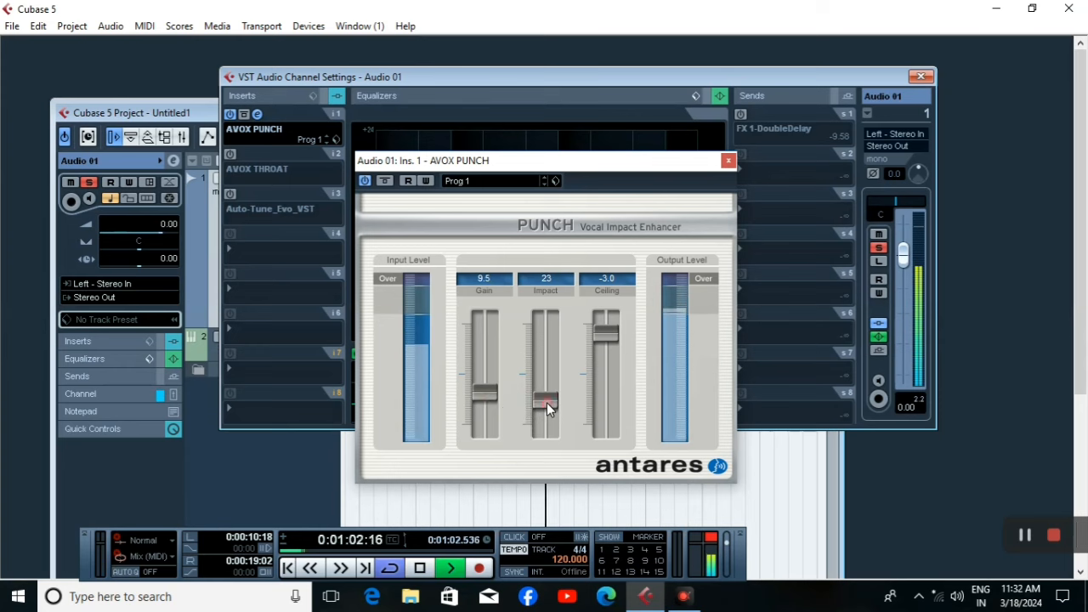
click(728, 160)
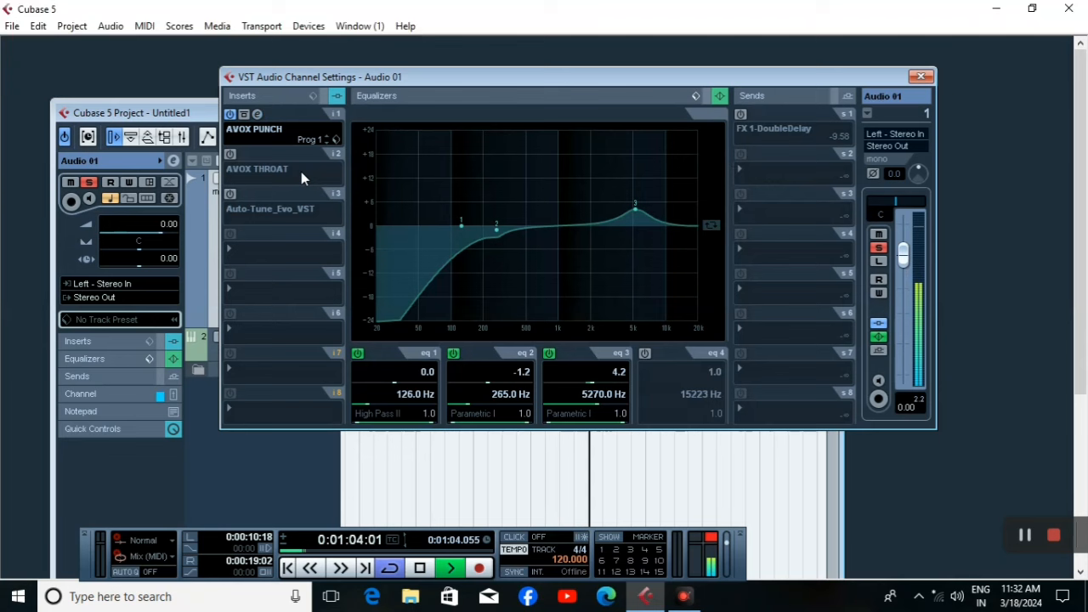
Activate the AVOX THROAT insert on Audio 01 and open its editor clear of the insert slots.
key(space)
click(230, 154)
click(257, 155)
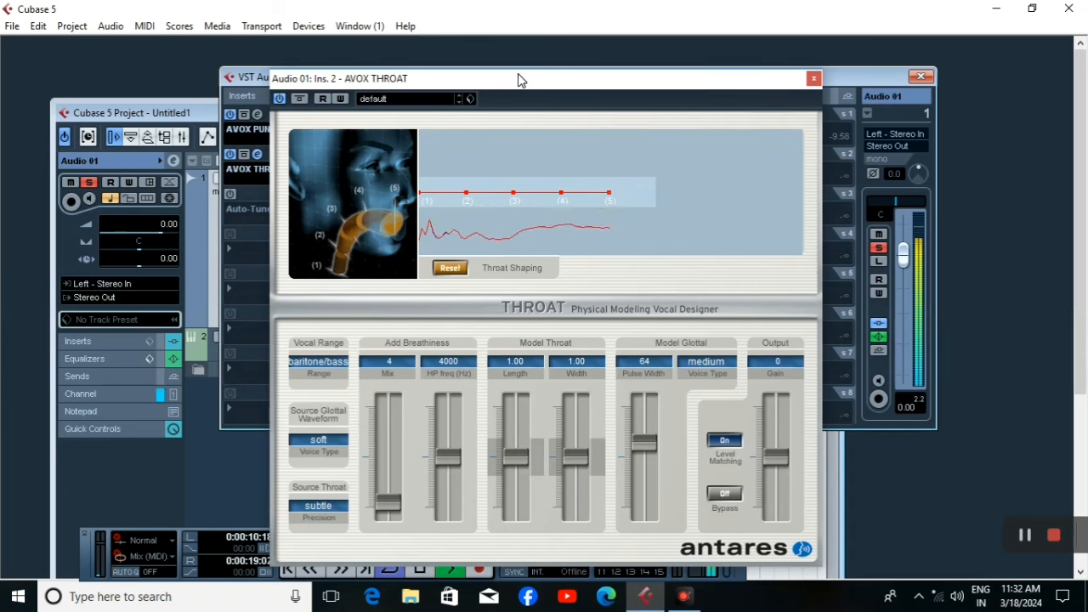
drag(518, 77, 584, 78)
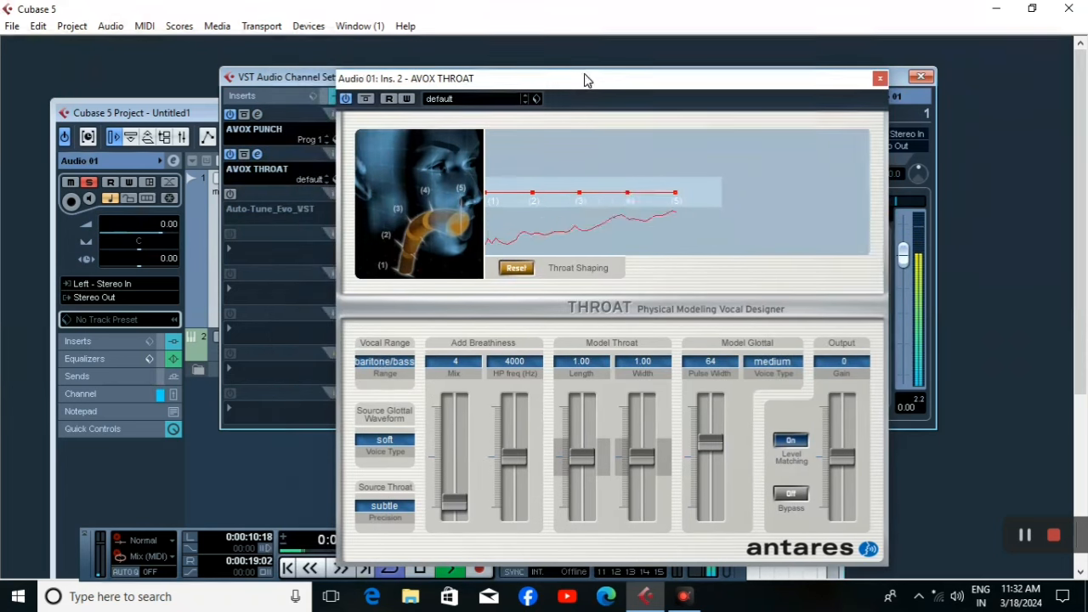
Audition the intense and medium source glottal voice types in AVOX THROAT and return to soft.
click(387, 440)
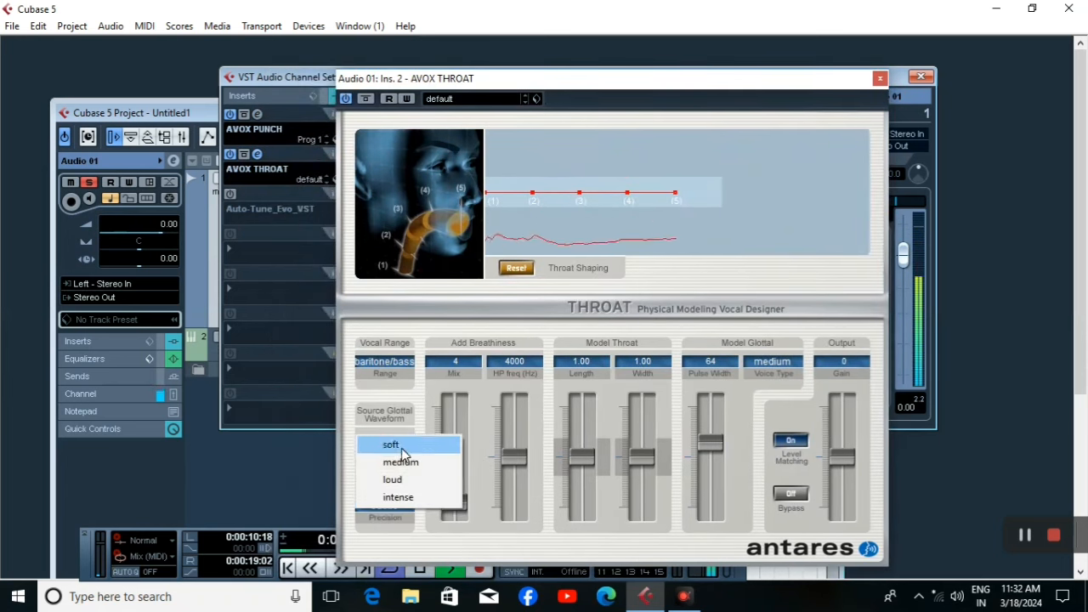
click(410, 499)
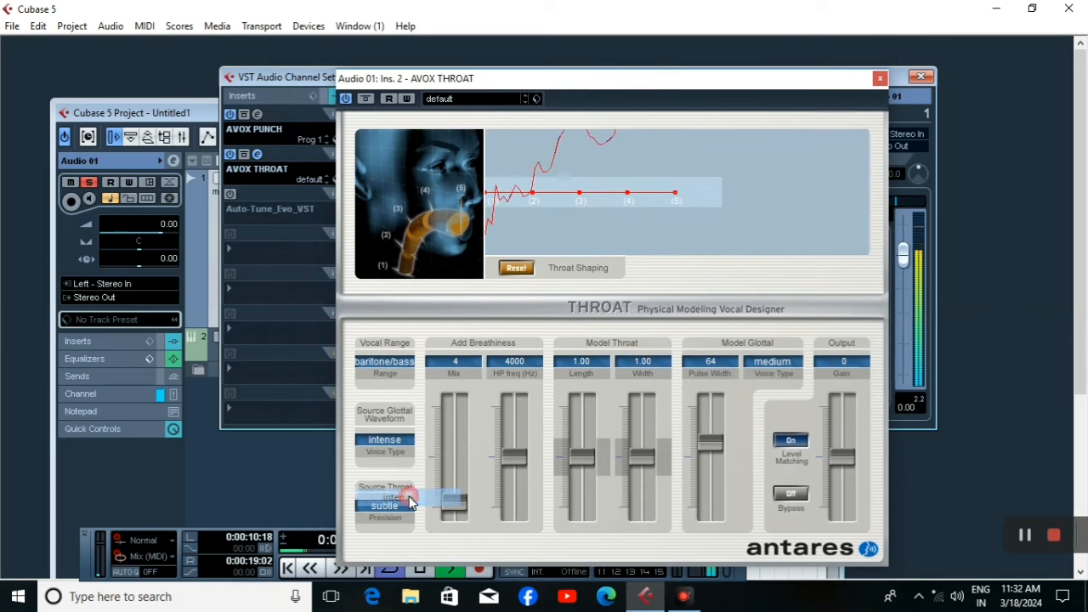
click(389, 442)
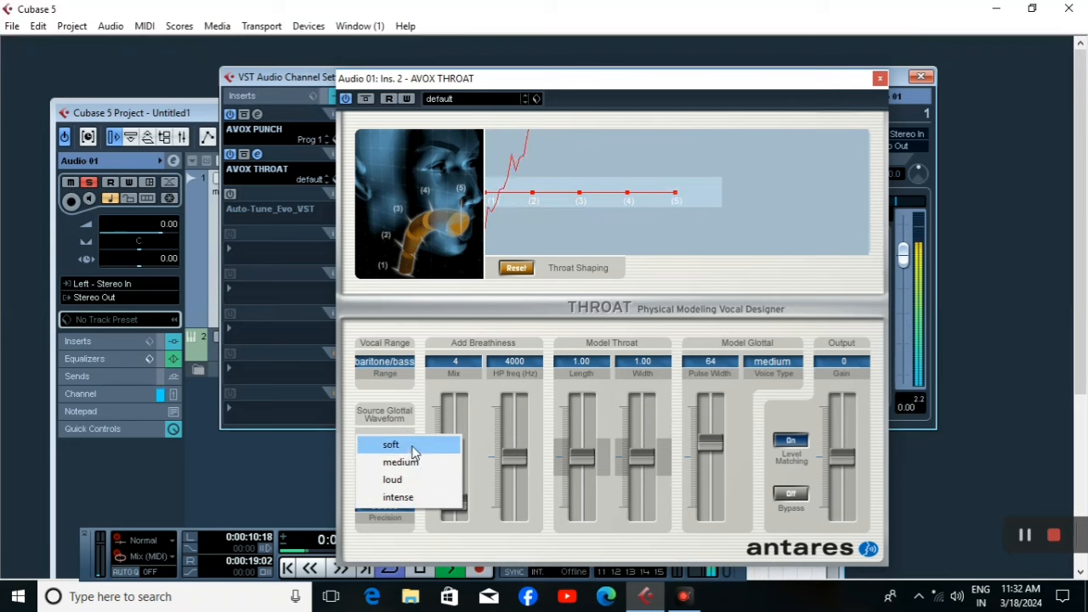
click(409, 463)
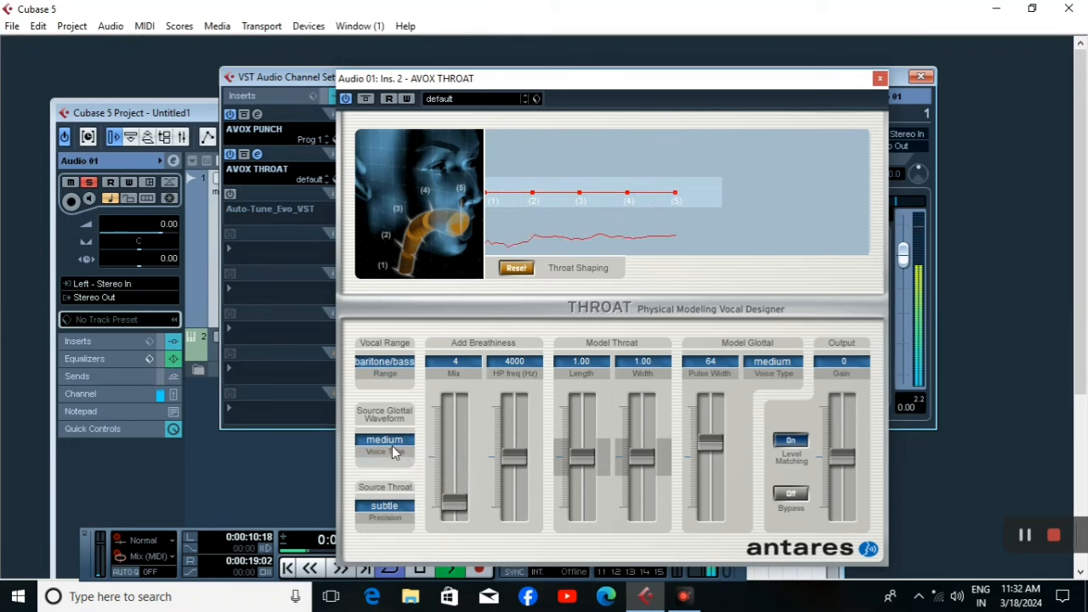
click(391, 443)
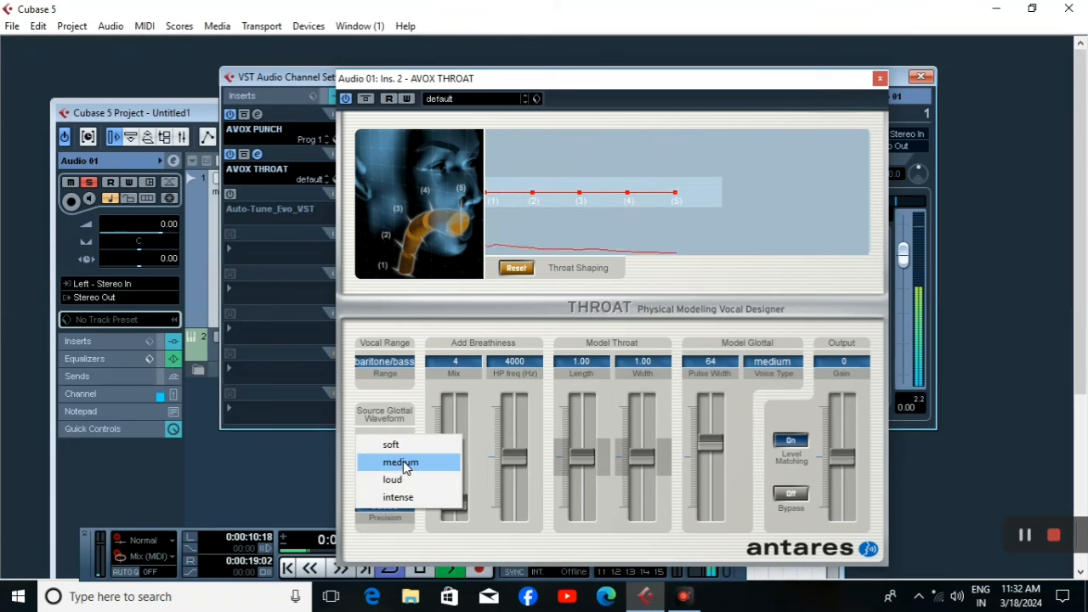
click(413, 445)
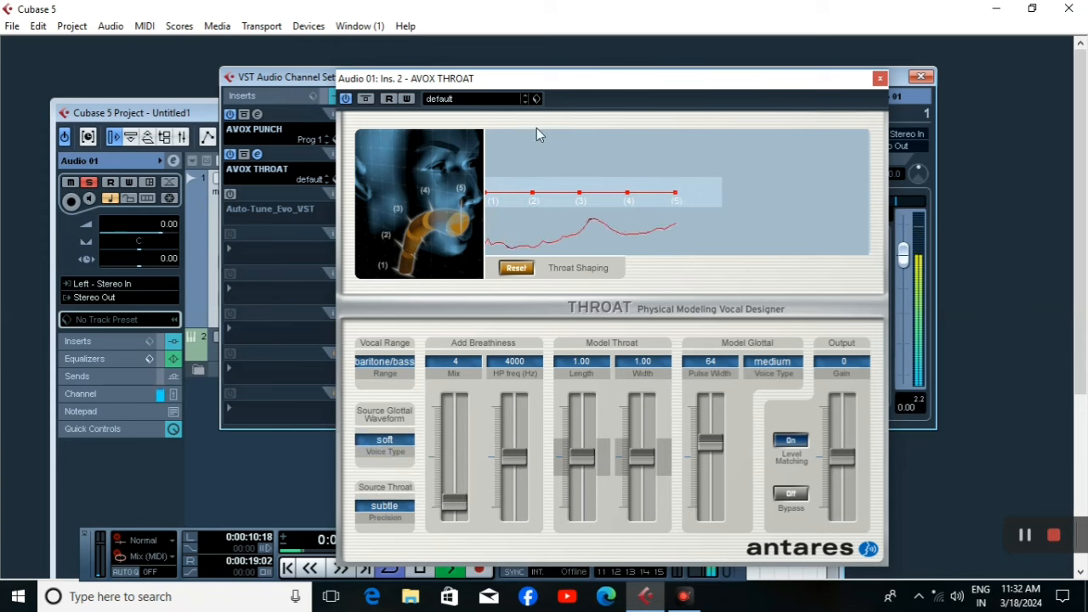
Load the s-larger mouth (female) preset in AVOX THROAT and turn on Level Matching.
click(526, 102)
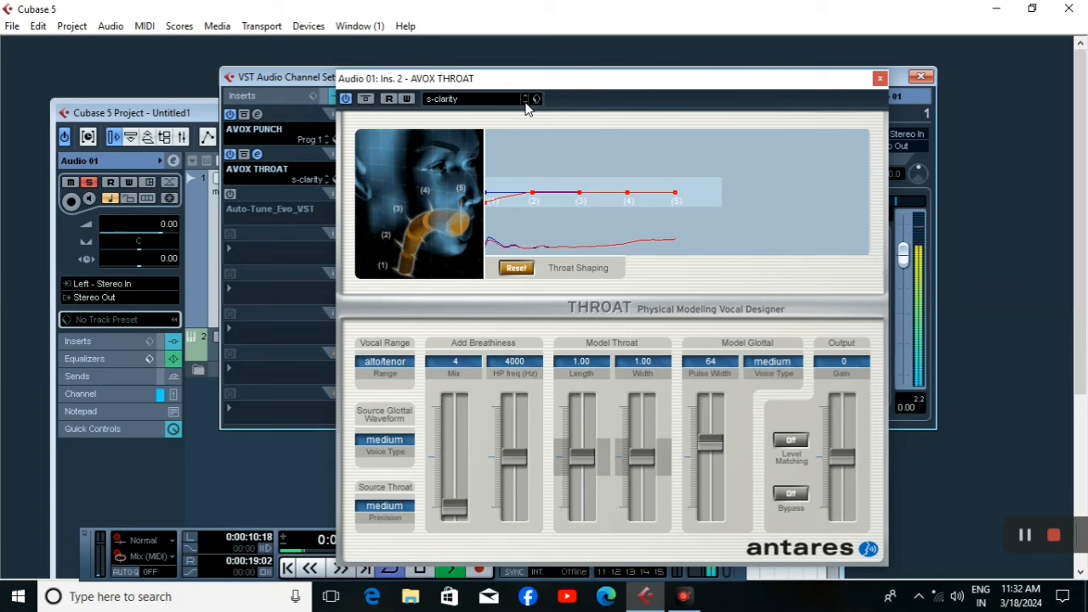
click(526, 102)
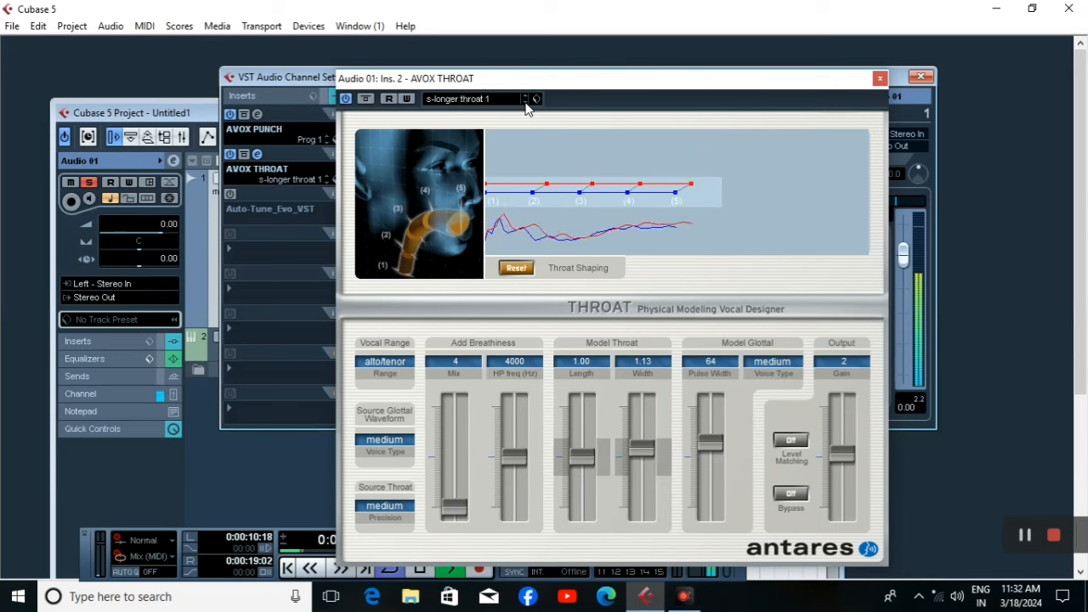
click(790, 440)
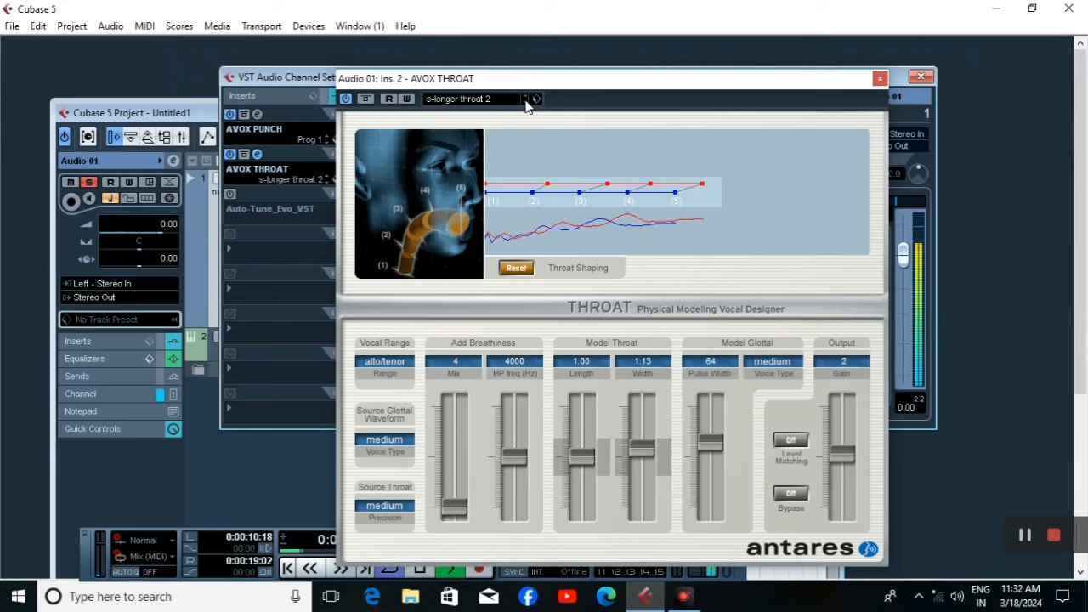
click(526, 102)
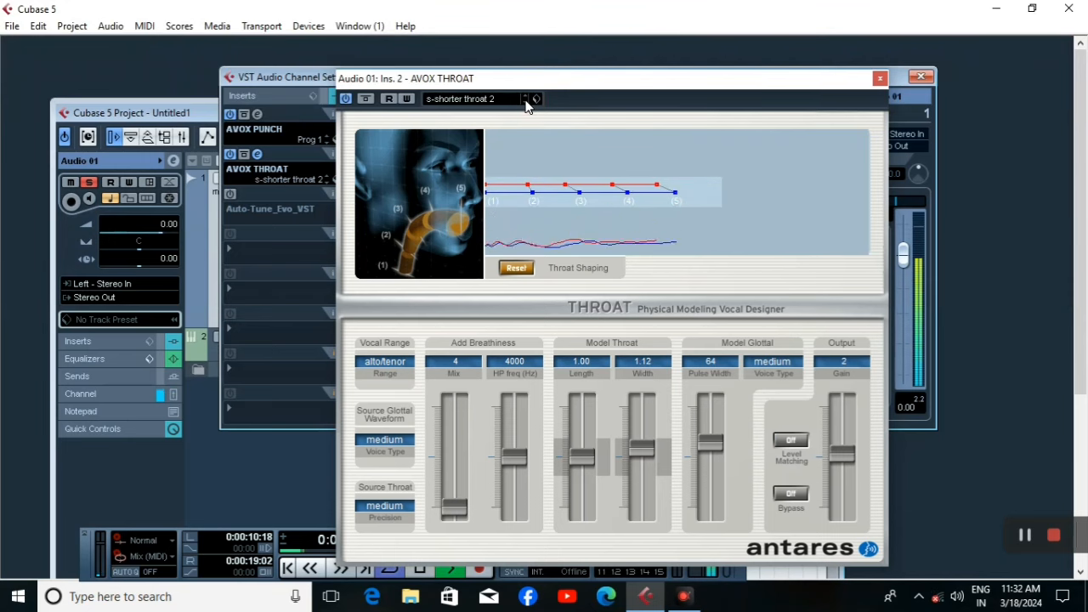
click(526, 102)
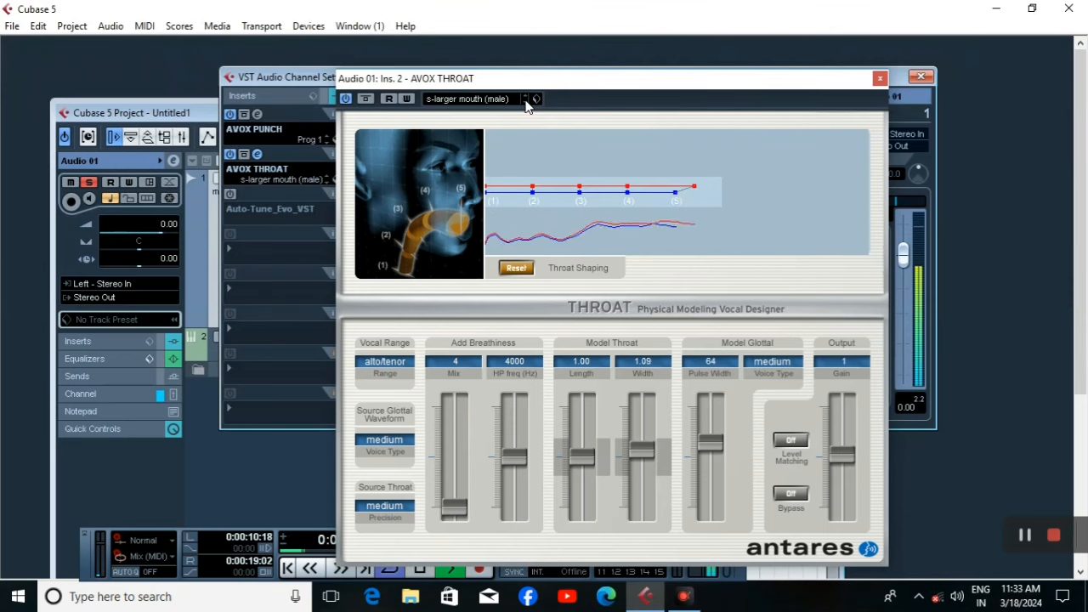
click(526, 102)
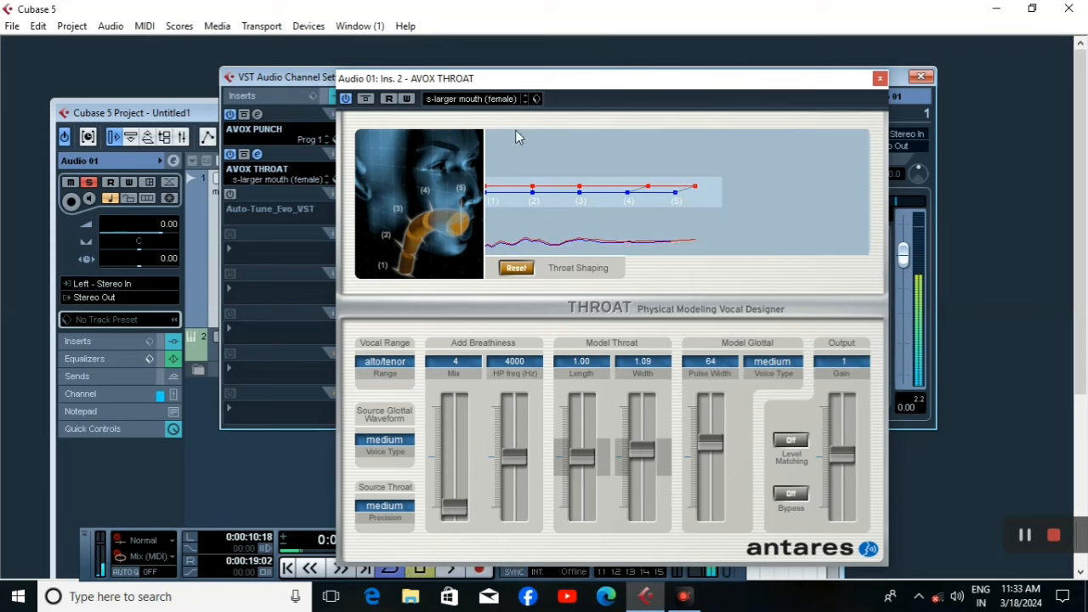
click(788, 442)
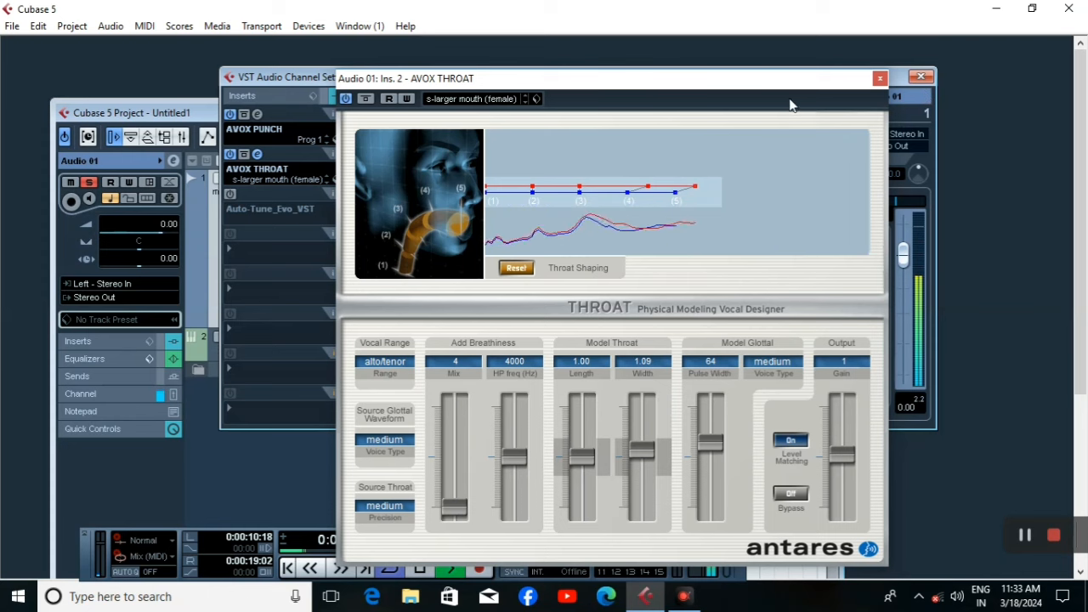
click(880, 79)
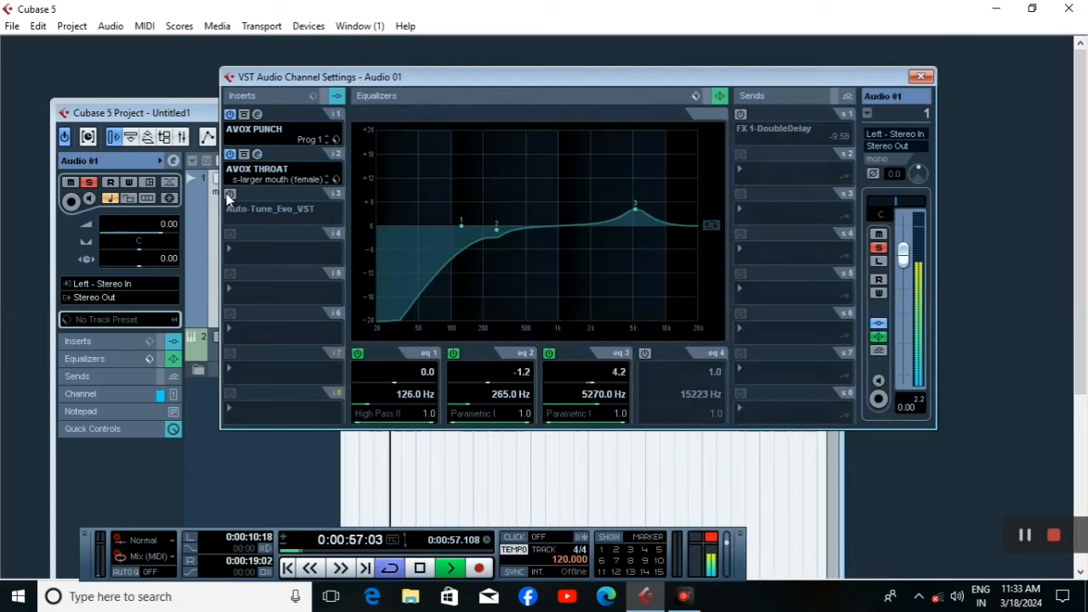
Activate the Auto-Tune_Evo_VST insert on Audio 01 and select the sine wave vibrato shape.
click(257, 193)
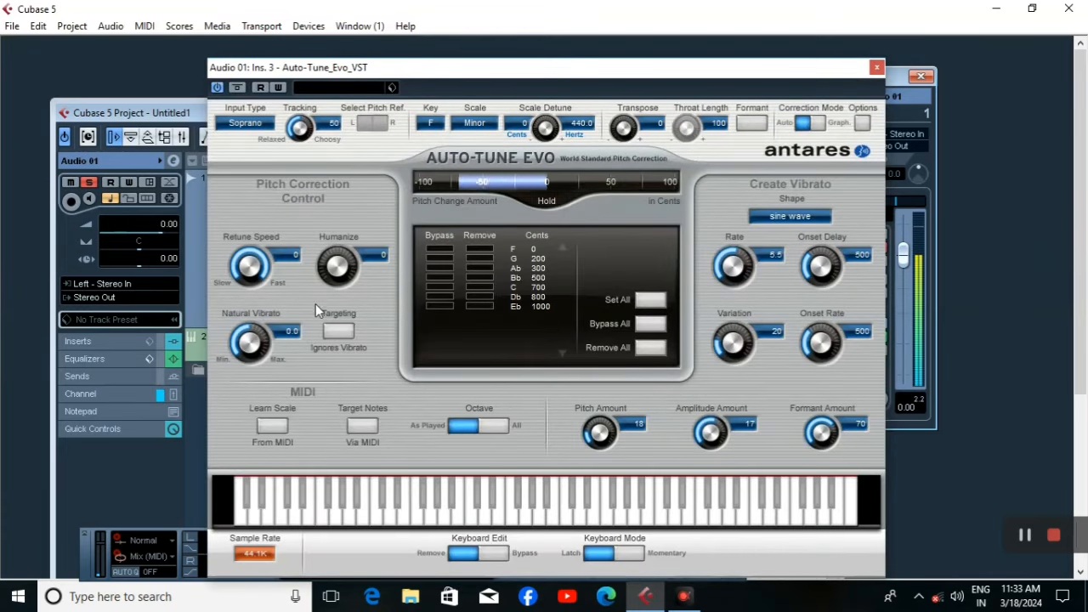
click(790, 216)
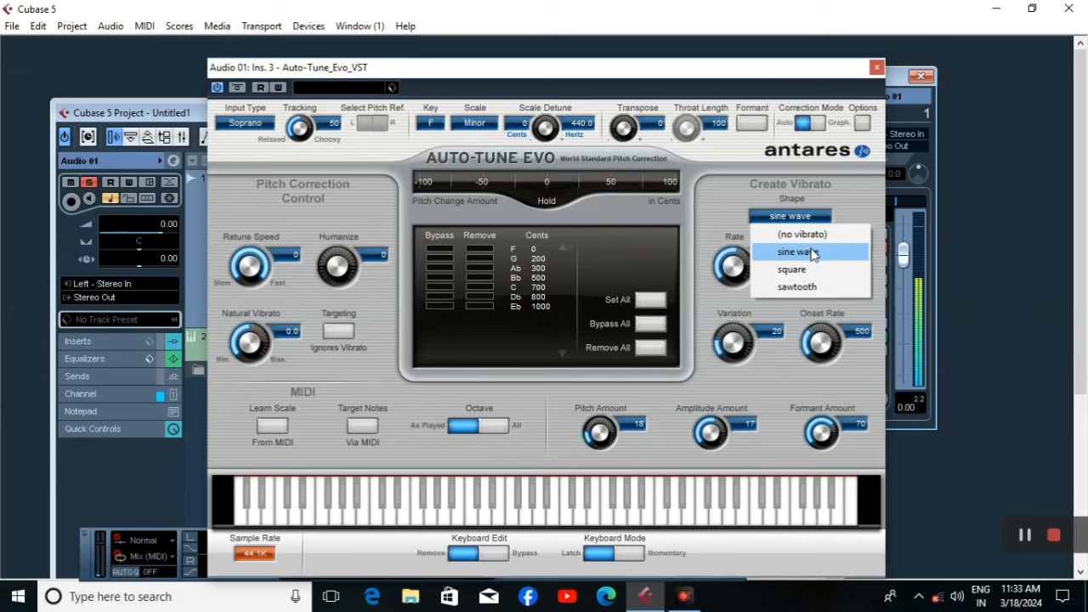
click(811, 251)
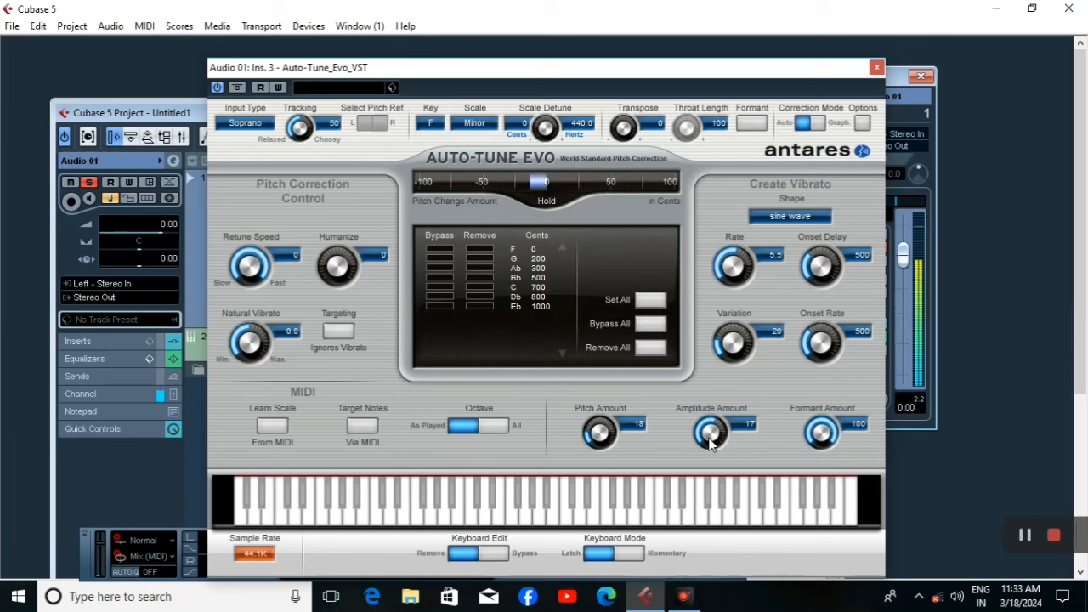
Set the Auto-Tune vibrato's Formant Amount to 100 and readjust its Amplitude Amount.
drag(706, 437, 760, 346)
drag(711, 423, 701, 443)
click(877, 68)
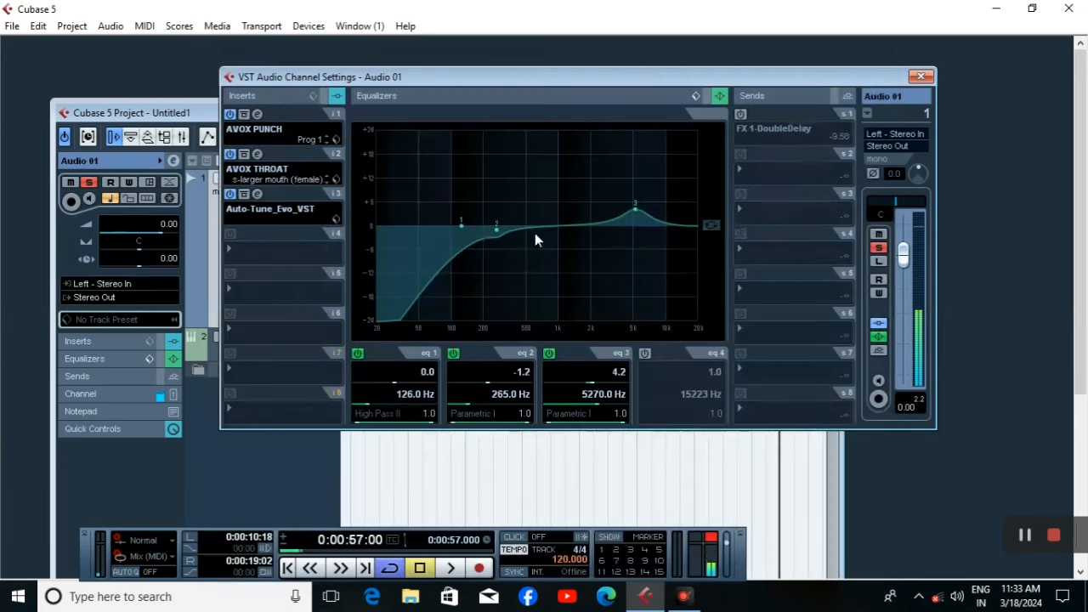
Enable the FX 1-DoubleDelay send on Audio 01 and play back the processed vocal in the project.
click(740, 114)
key(space)
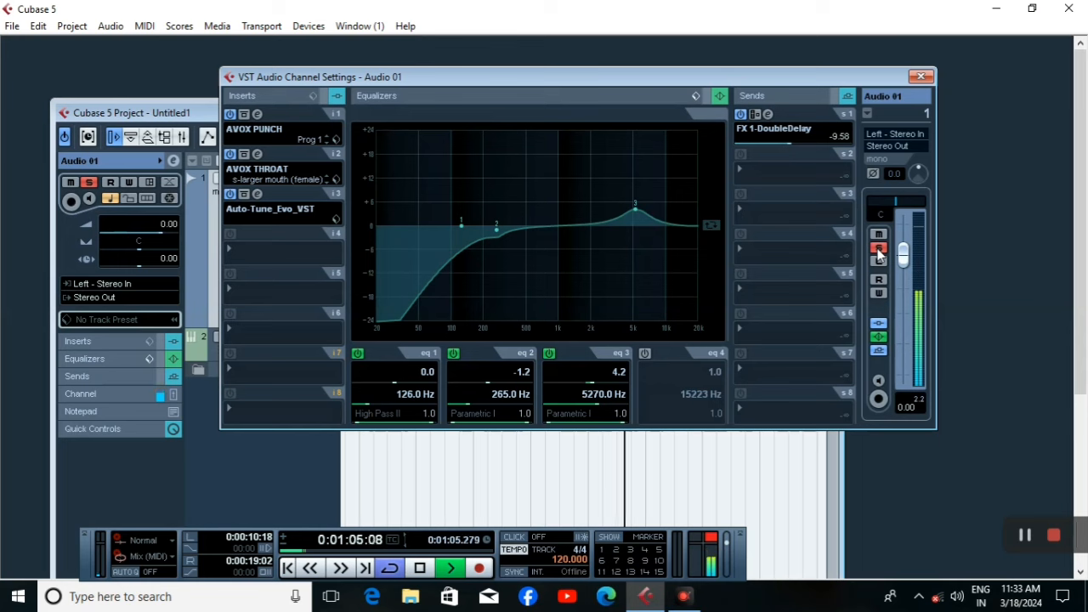
key(space)
click(921, 77)
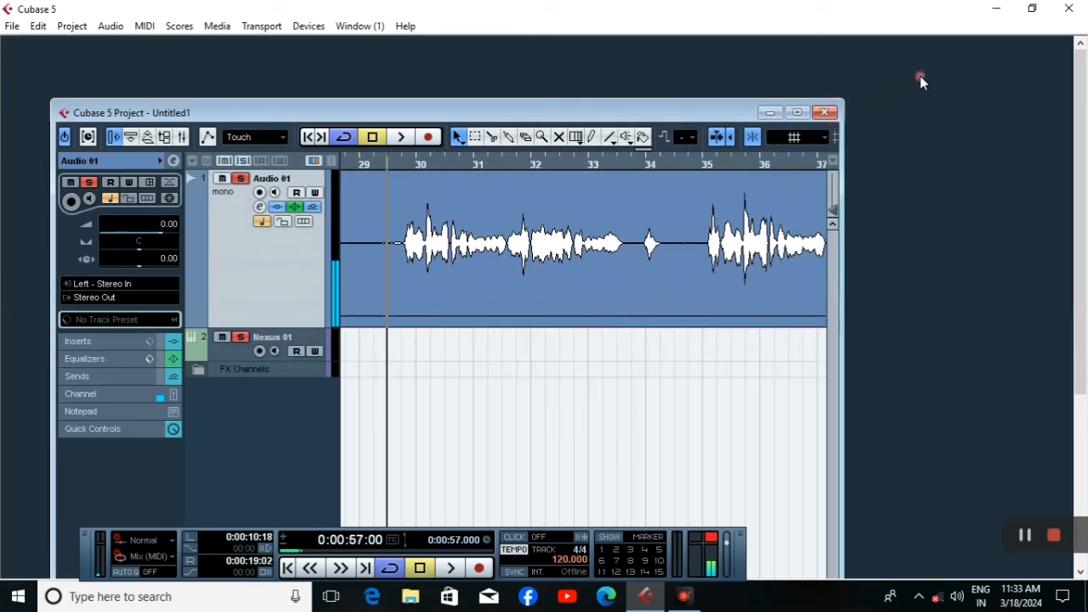
key(space)
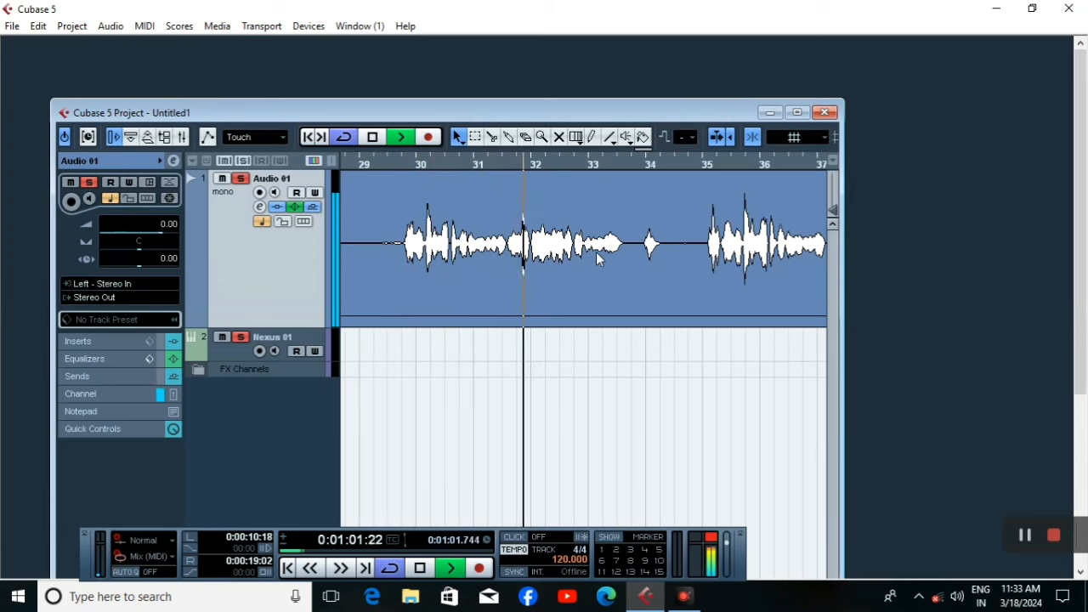
Review the DoubleDelay settings from Audio 01's send during playback, and lower the FX 1-DoubleDelay send level to -10.95.
click(797, 113)
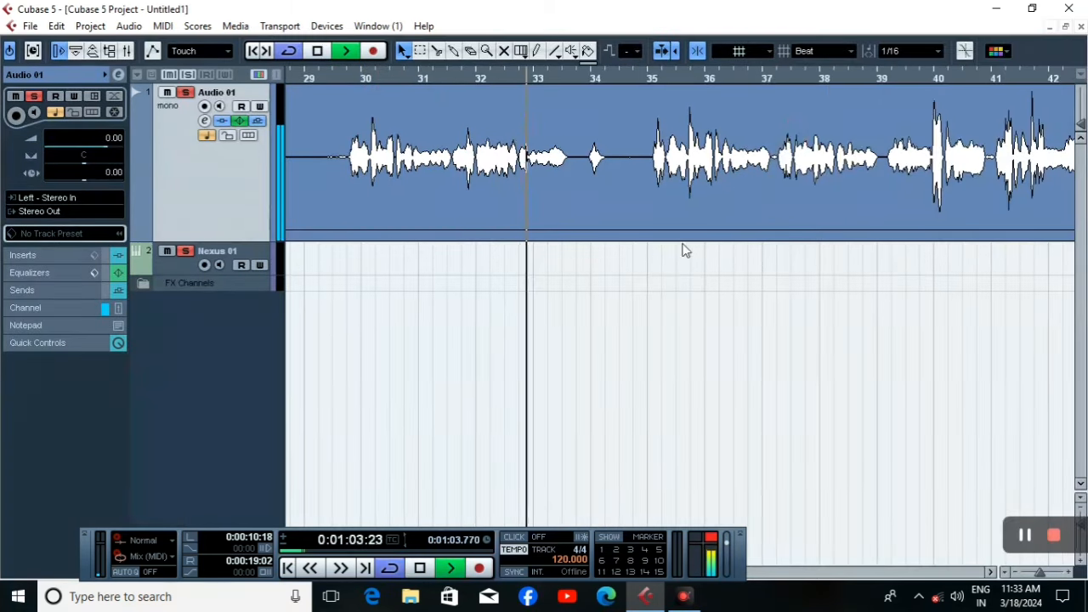
key(space)
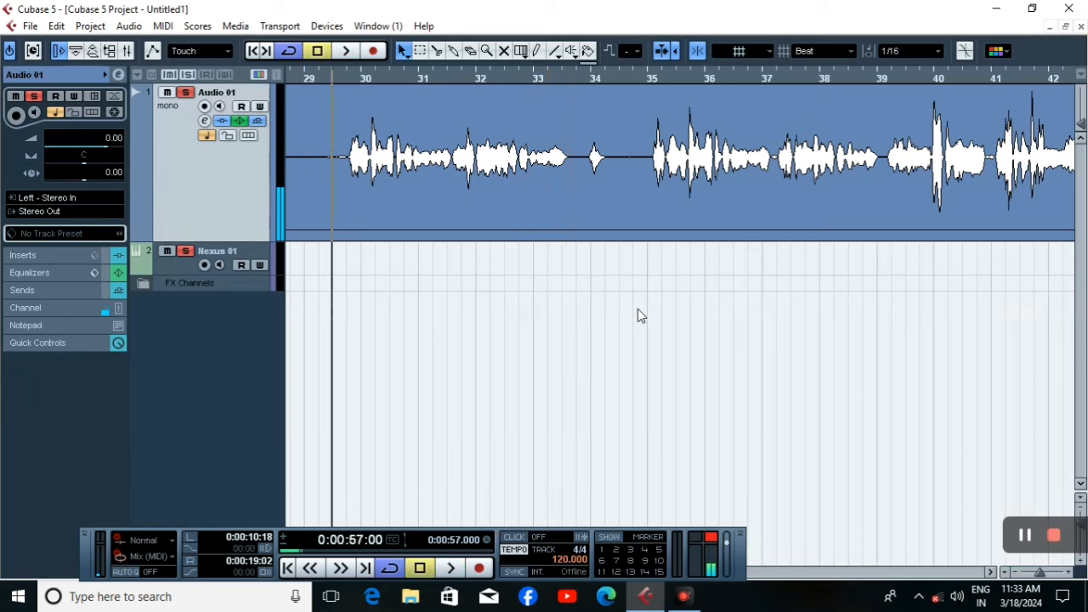
click(204, 122)
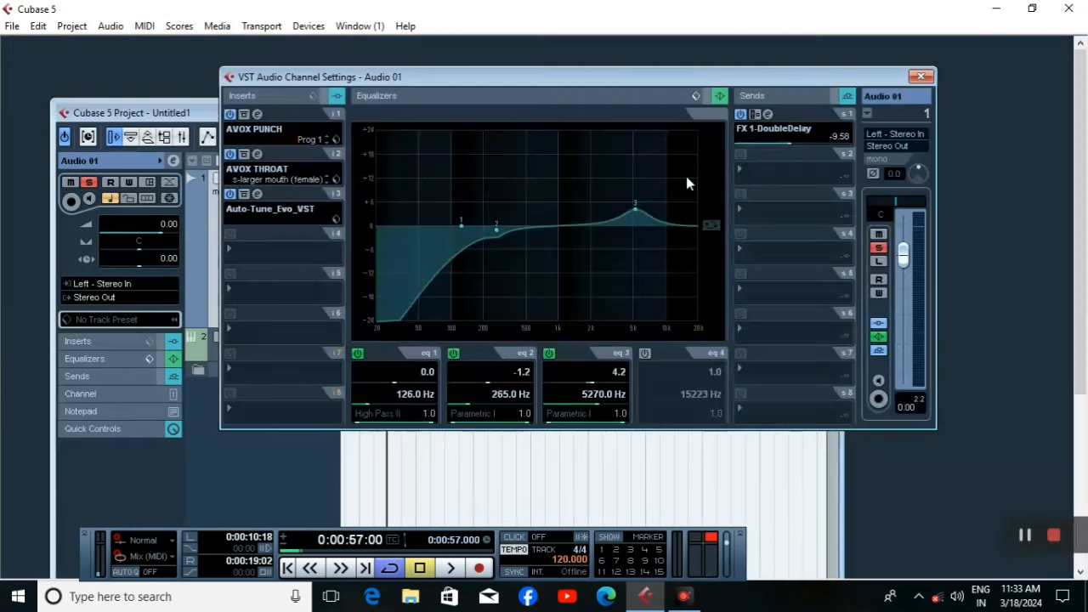
click(768, 115)
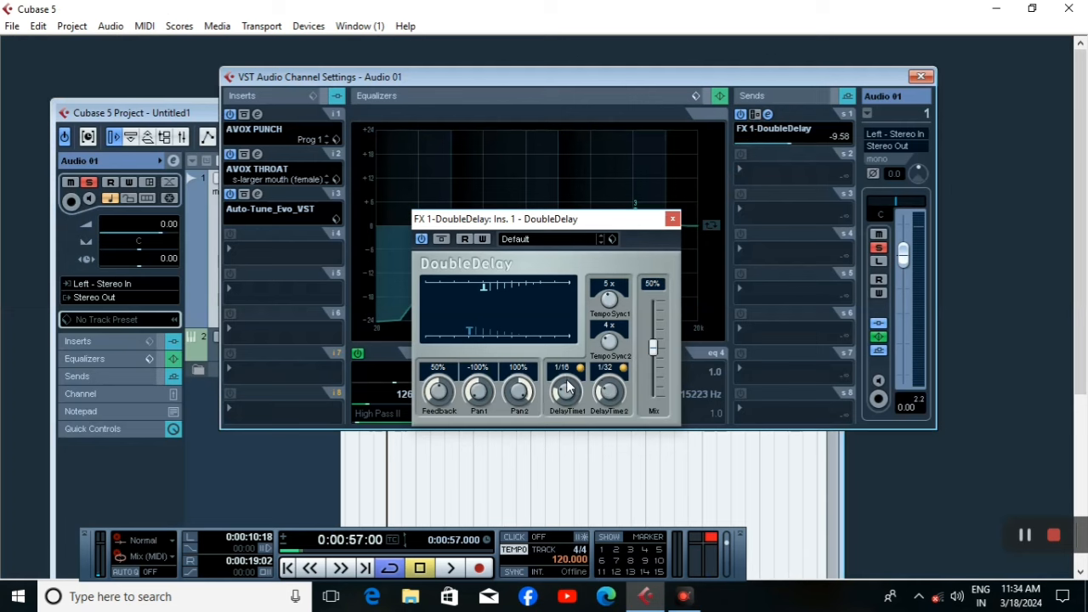
key(space)
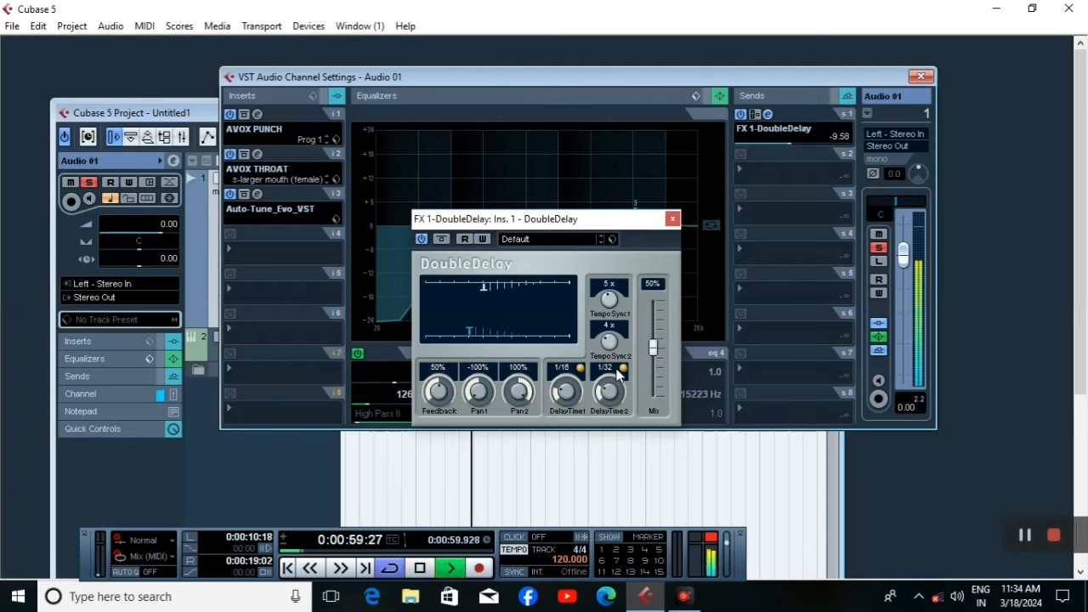
click(672, 221)
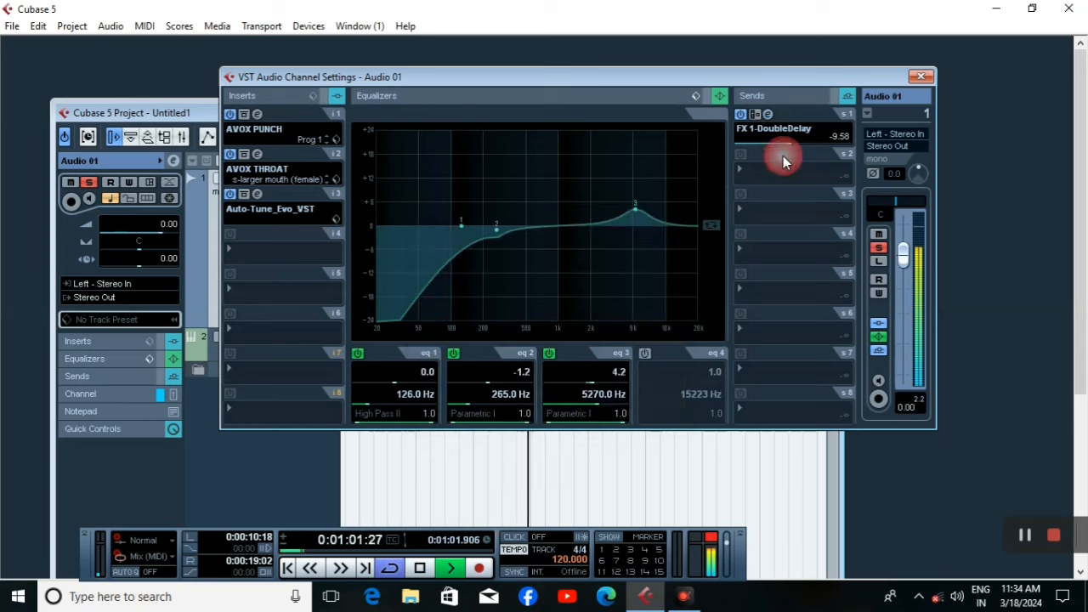
drag(794, 140, 784, 143)
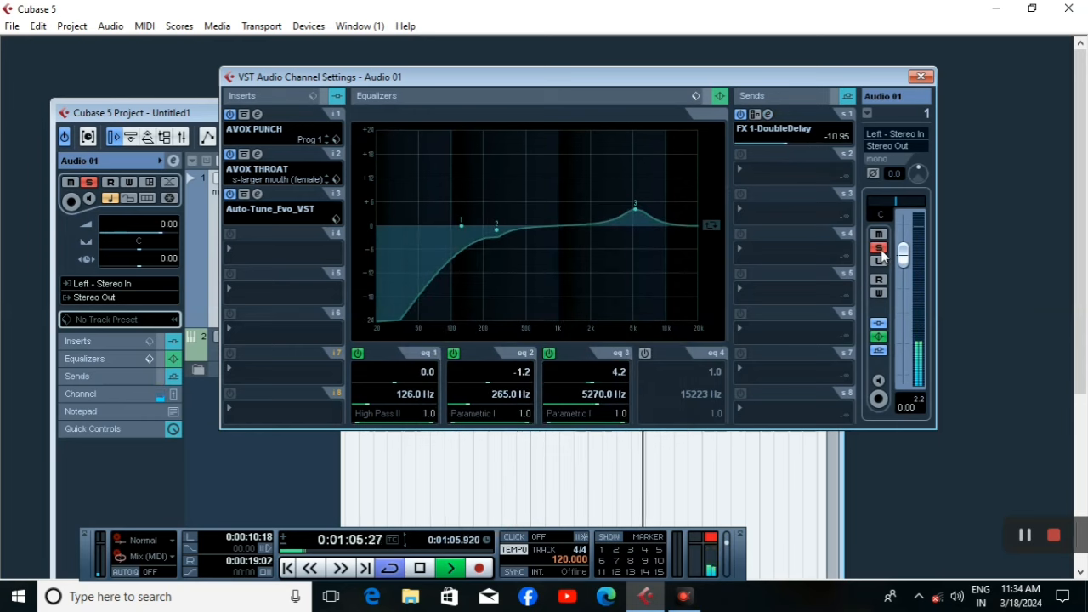
click(921, 77)
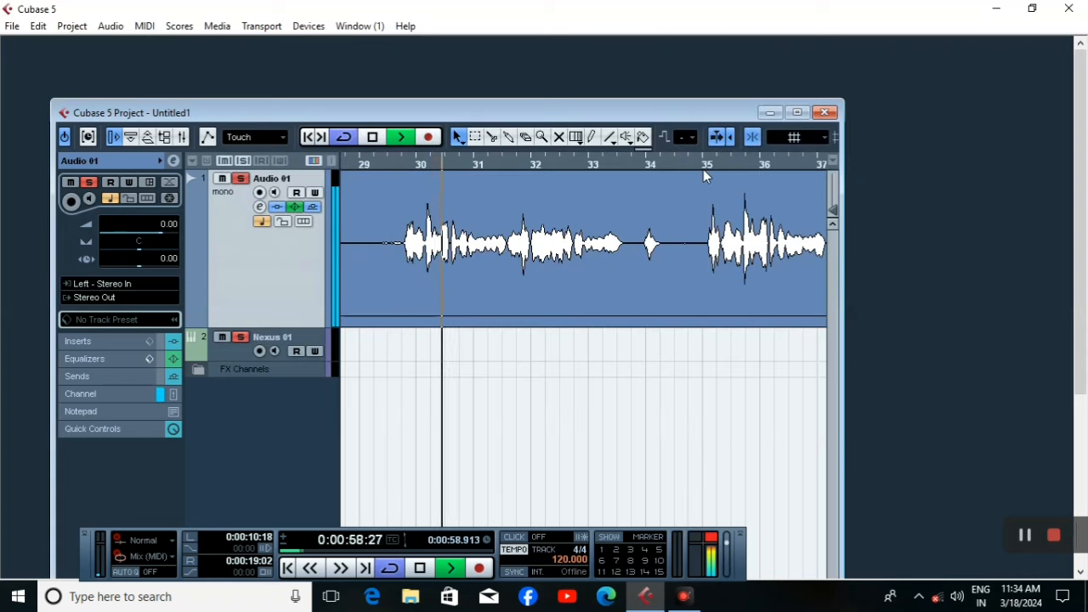
Play back the processed Audio 01 vocal around bars 30 to 38 in the maximized project window and examine its waveform at different magnifications.
key(g)
key(g)
key(g)
key(g)
key(g)
key(g)
key(g)
key(g)
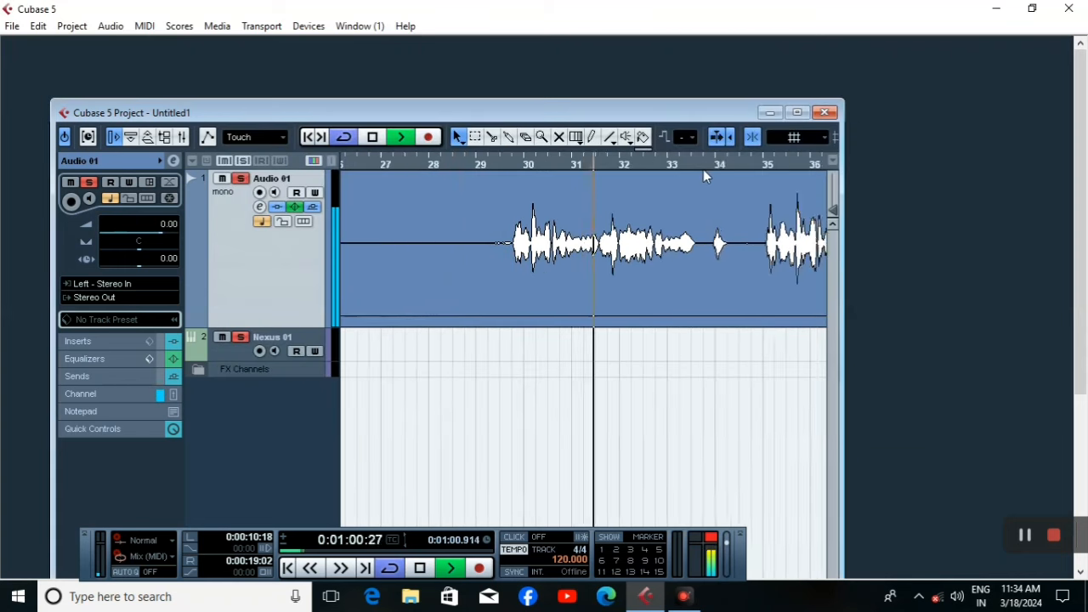
key(h)
key(h)
key(h)
key(h)
key(h)
key(h)
key(h)
key(h)
key(h)
key(h)
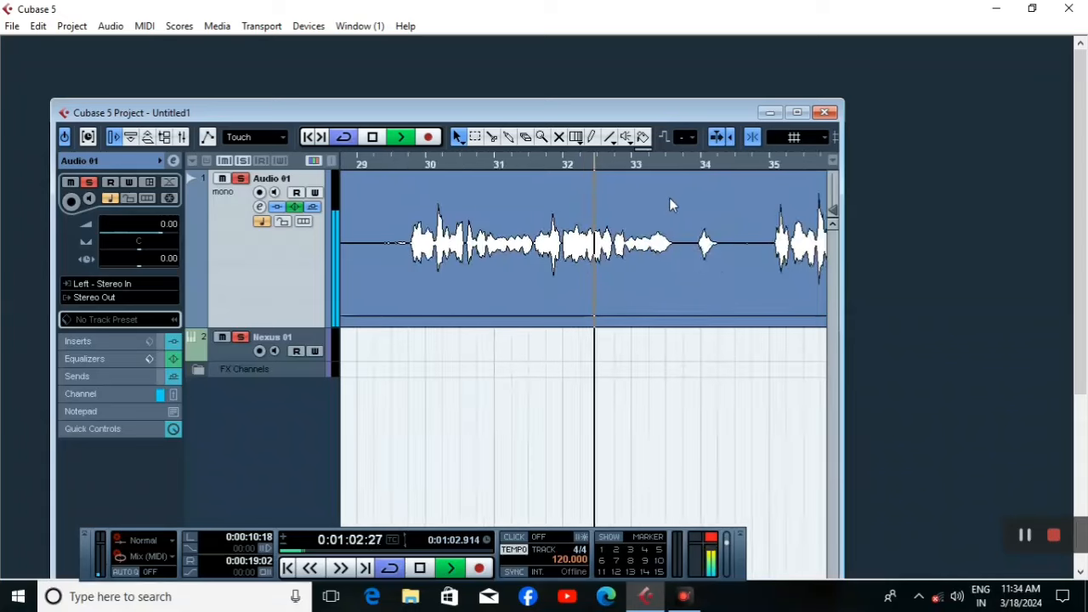
click(797, 113)
key(g)
key(g)
key(g)
key(g)
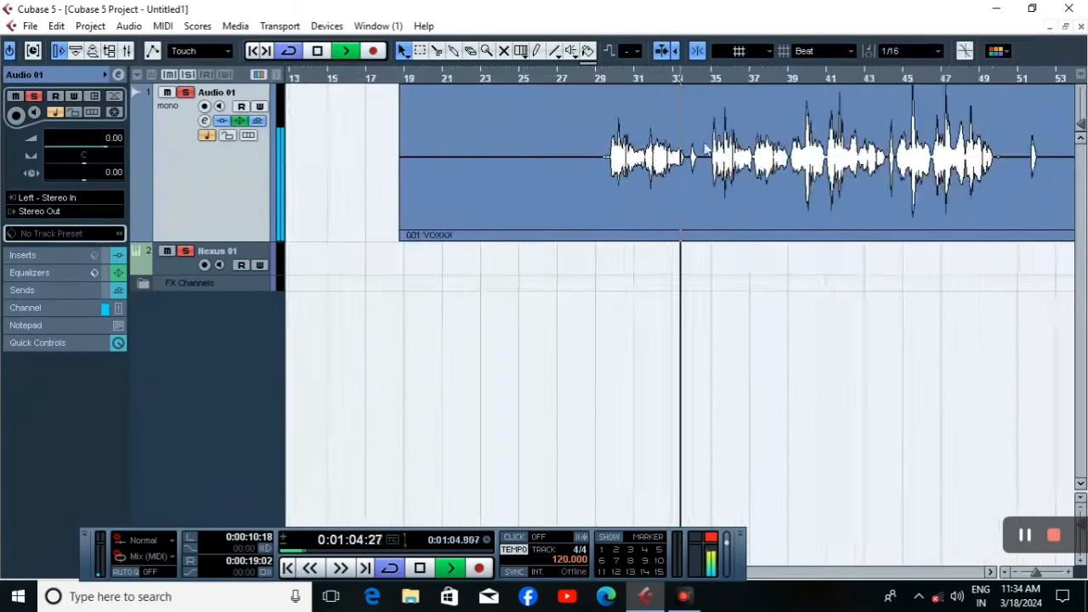
key(h)
key(h)
key(h)
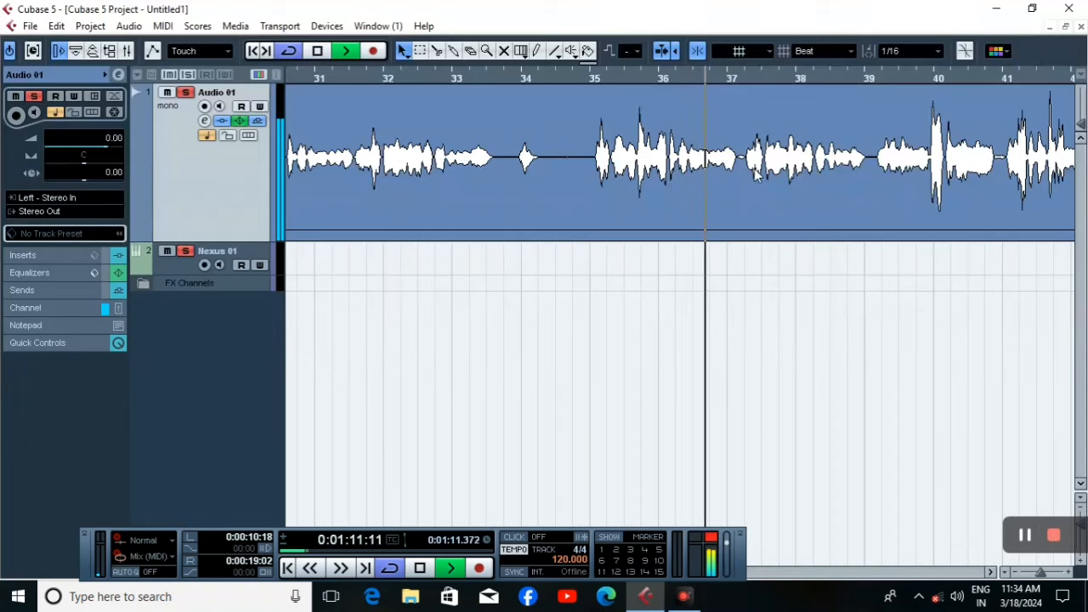
key(g)
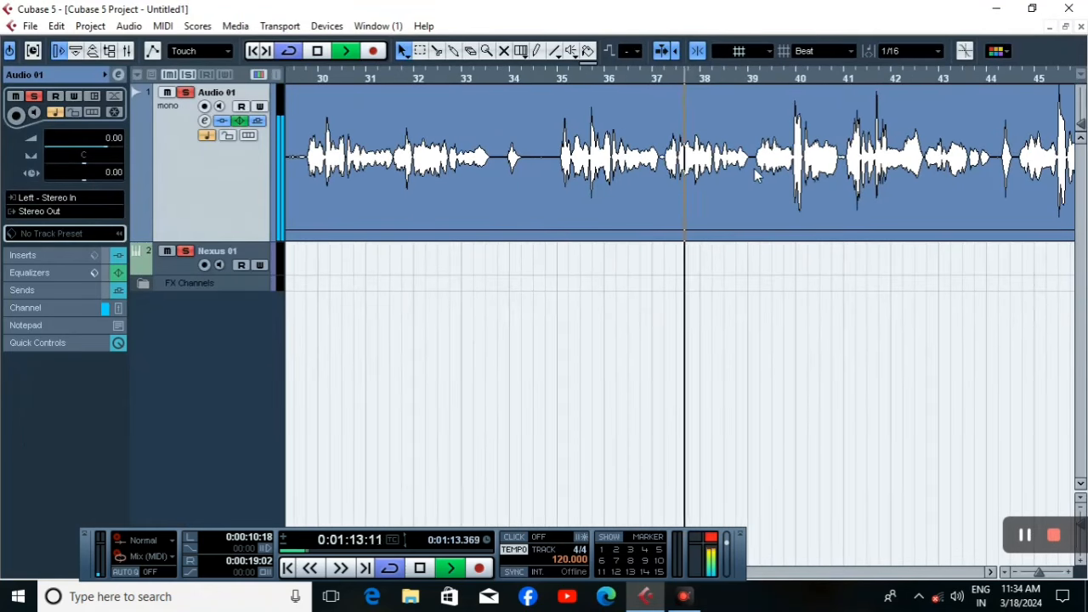
key(g)
key(g)
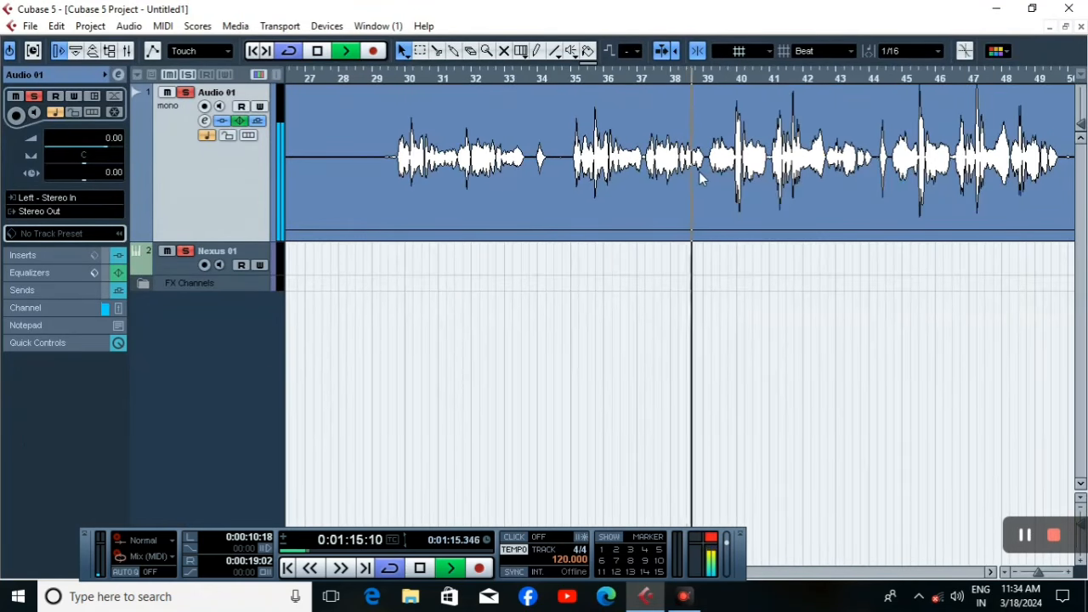
key(space)
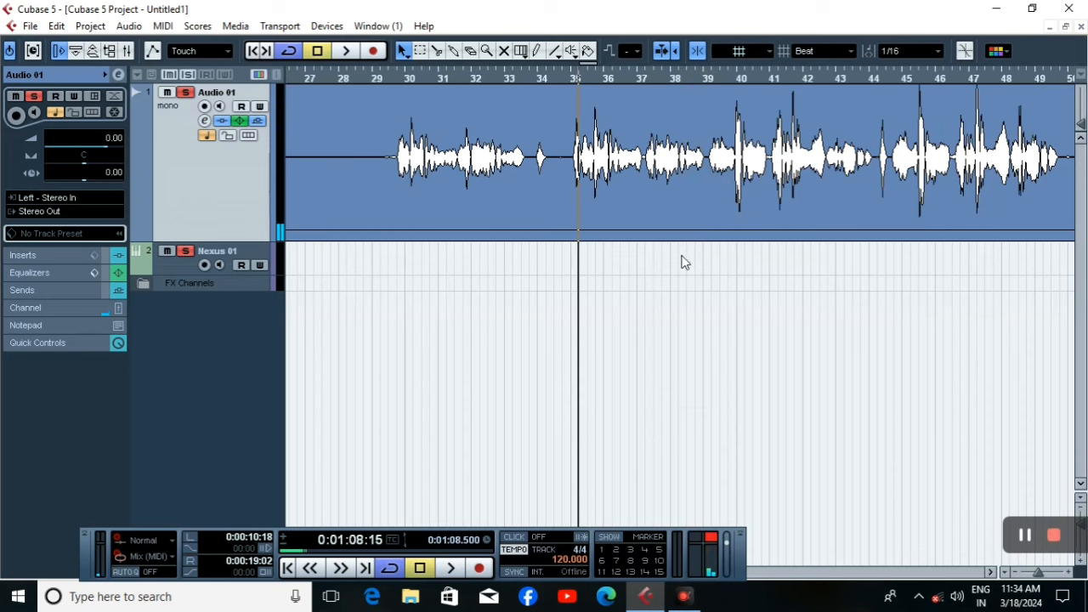
Draw a part on the Nexus 01 track from about 0:57 to 1:15 and loop playback over it.
drag(685, 257, 610, 258)
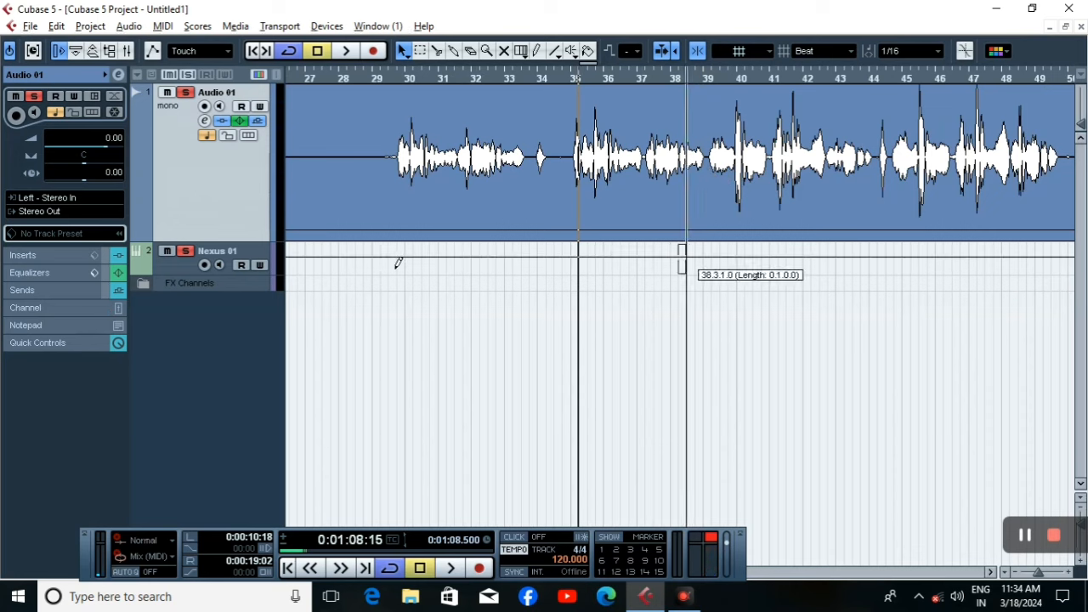
drag(398, 263, 451, 272)
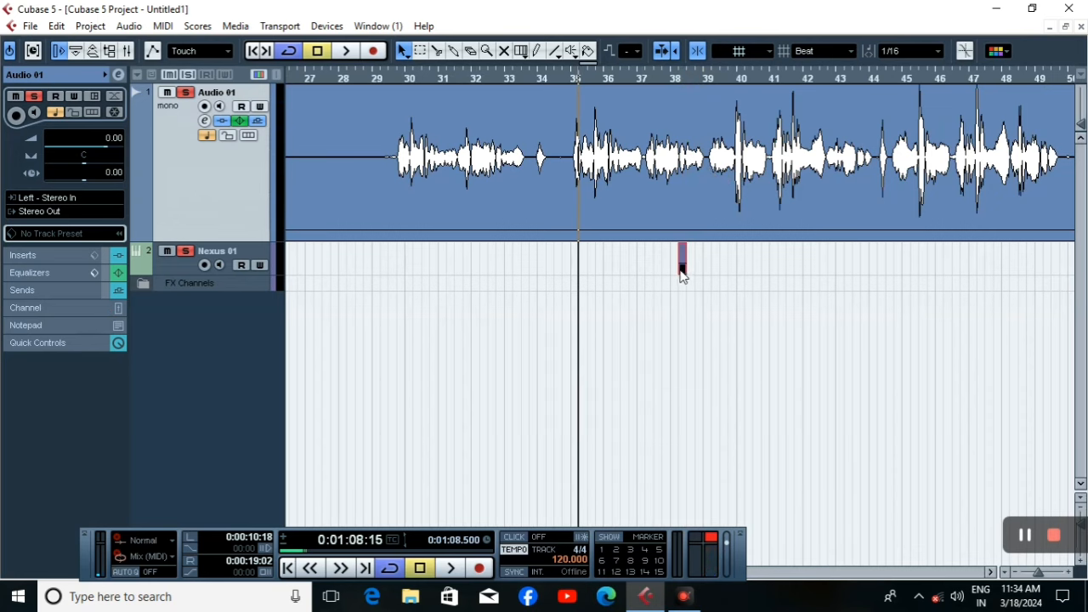
drag(682, 273, 392, 284)
key(shift+g)
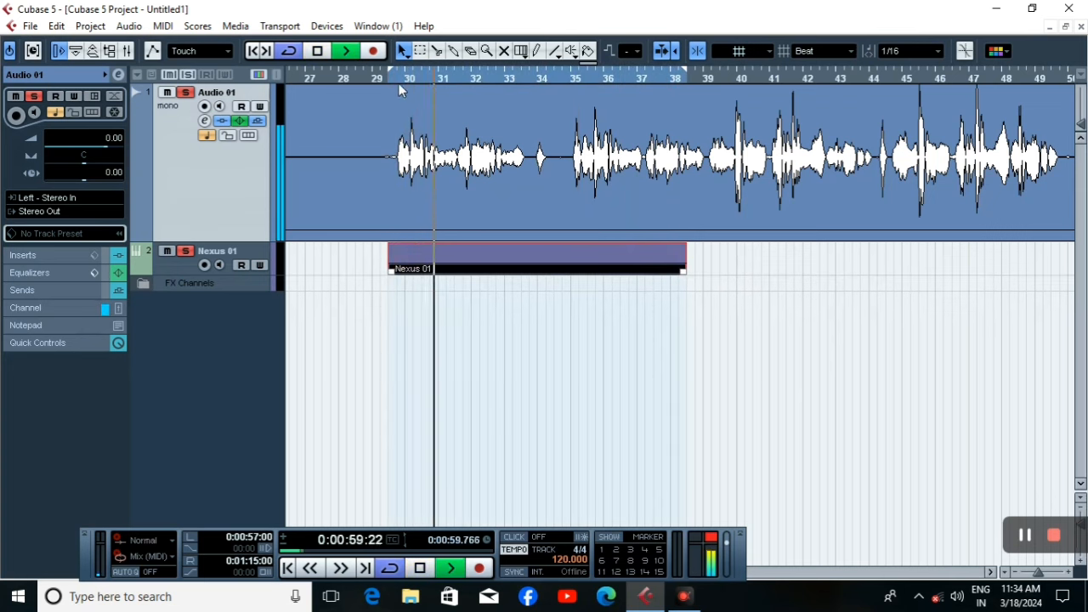
Set the grid type to Use Quantize and delete the quiet Audio 01 range just before the vocal, ending at bar 29 beat 4.
drag(398, 83, 459, 171)
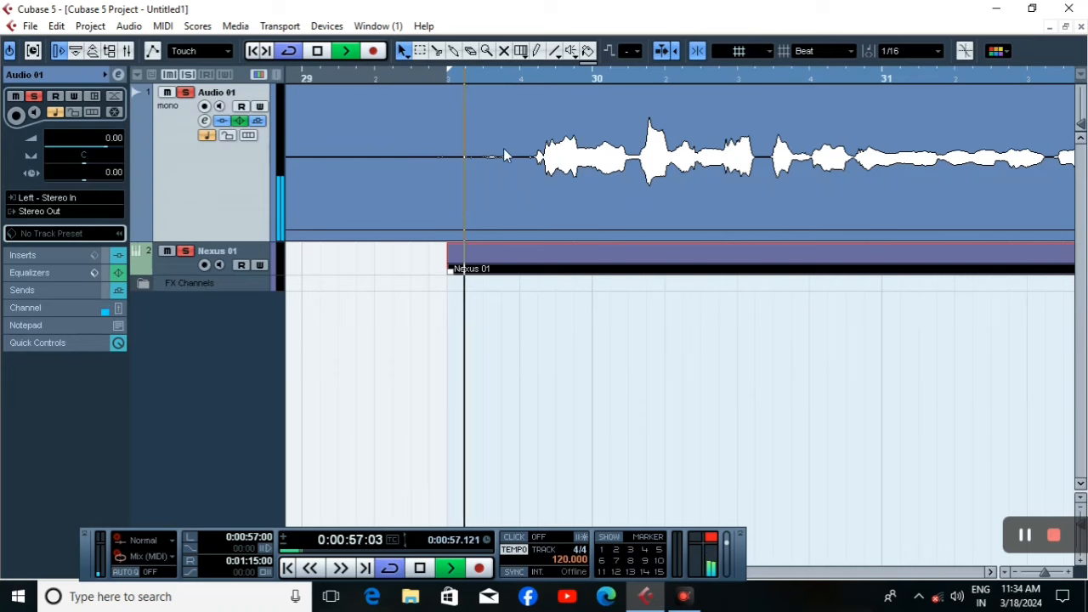
key(space)
click(421, 52)
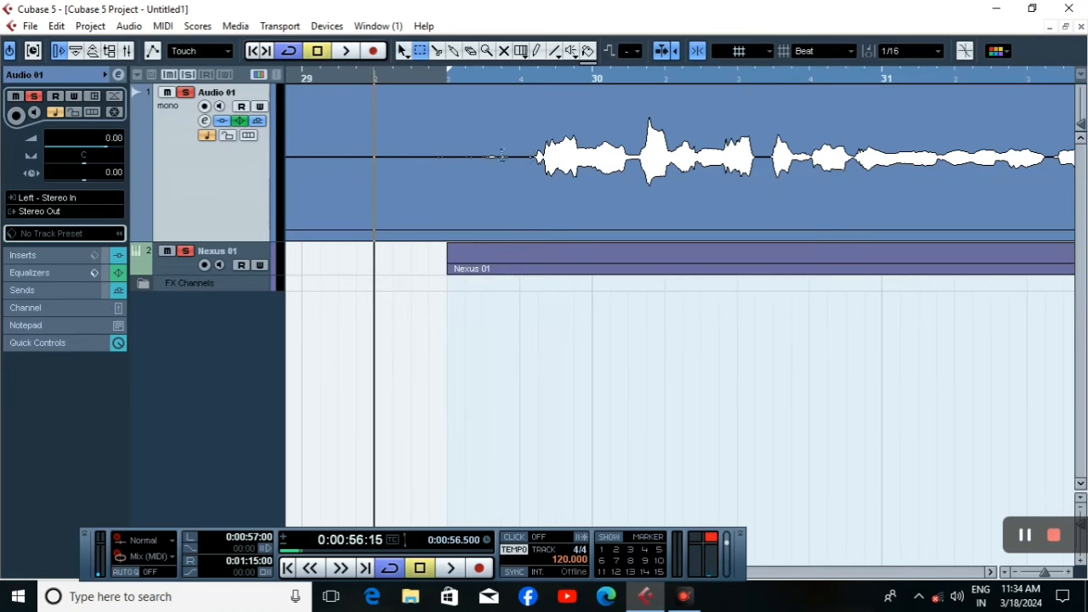
drag(501, 156, 454, 156)
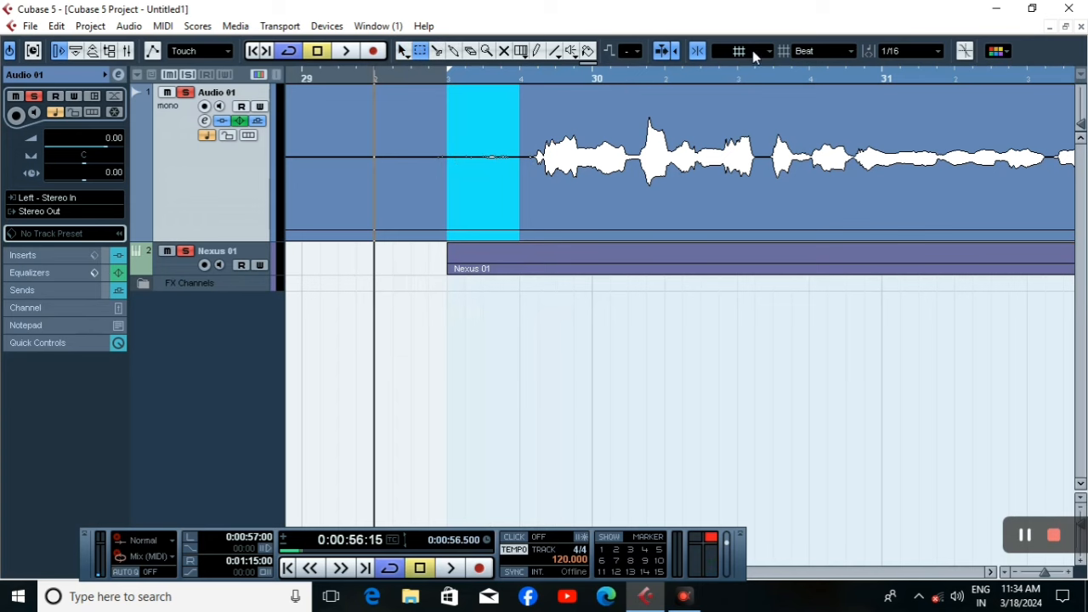
click(804, 51)
click(826, 103)
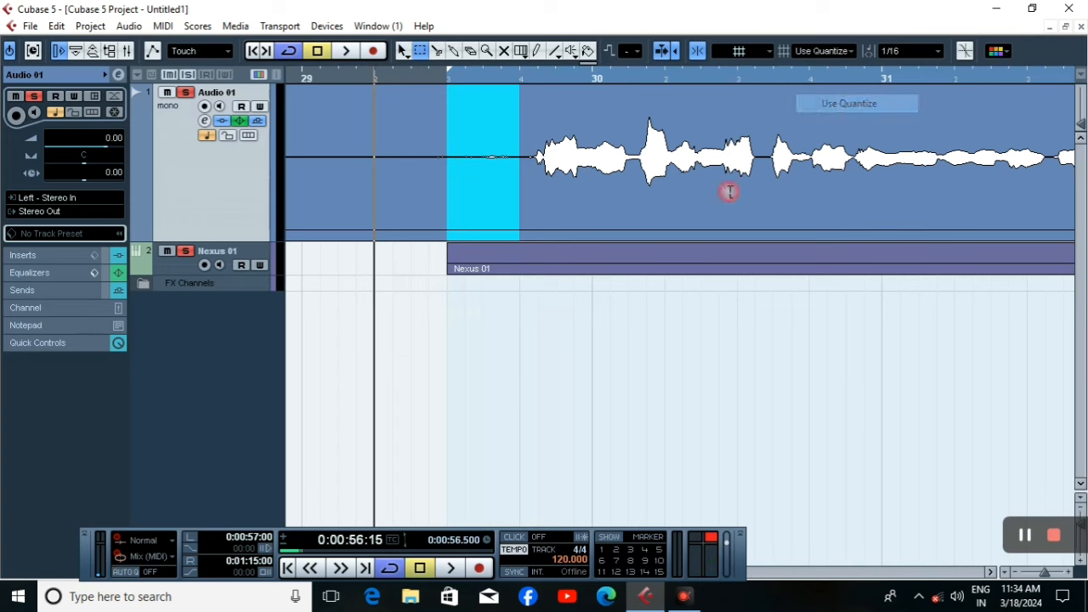
click(513, 316)
drag(527, 155, 426, 164)
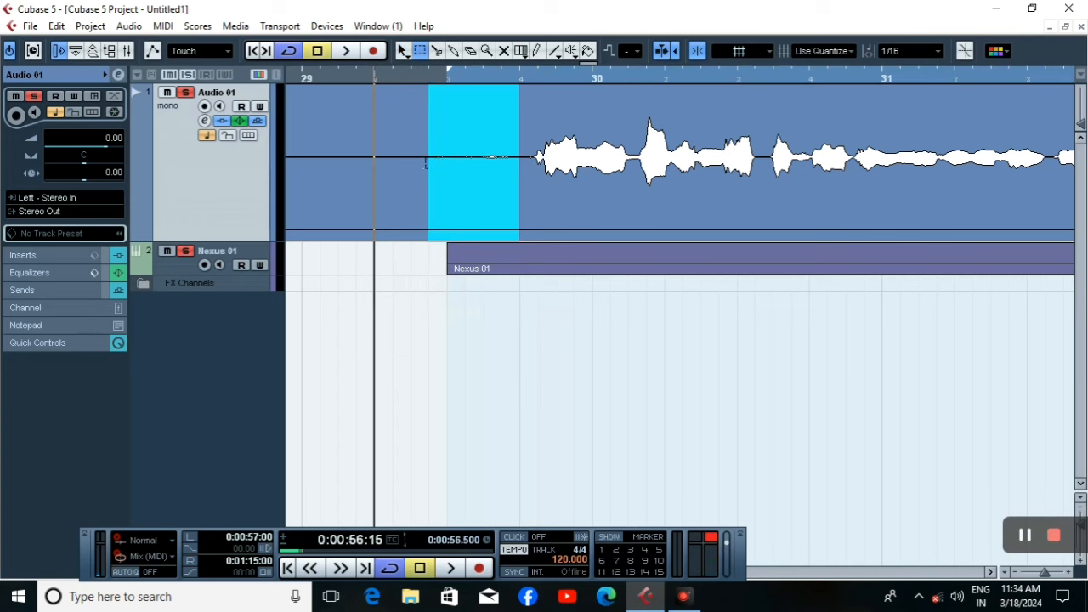
key(Delete)
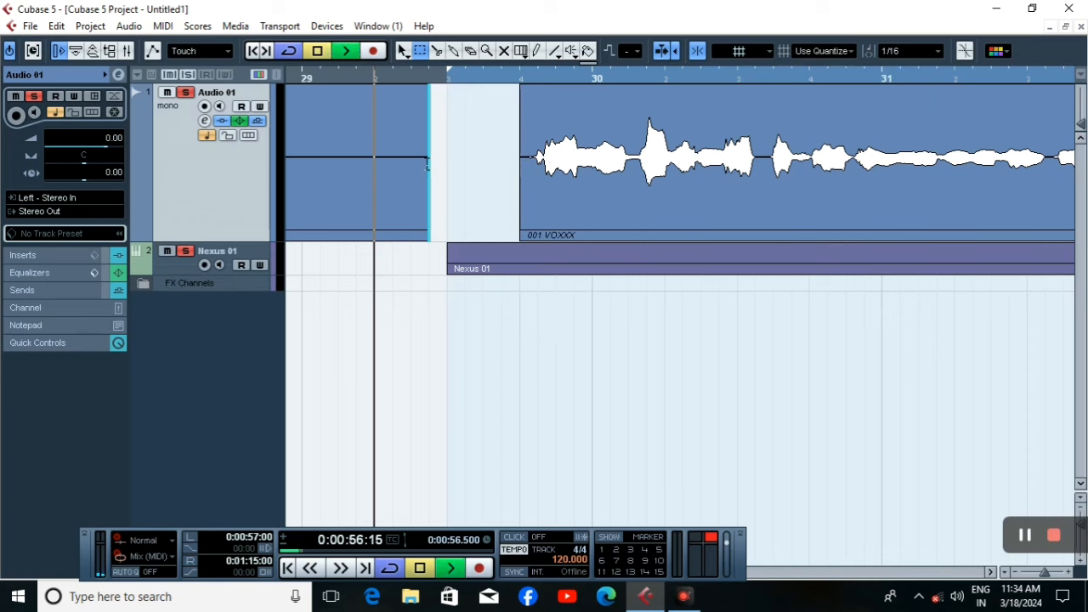
Delete the remaining silent section of Audio 01 back to bar 29 and play the vocal's start to check the cut.
key(space)
drag(443, 157, 301, 177)
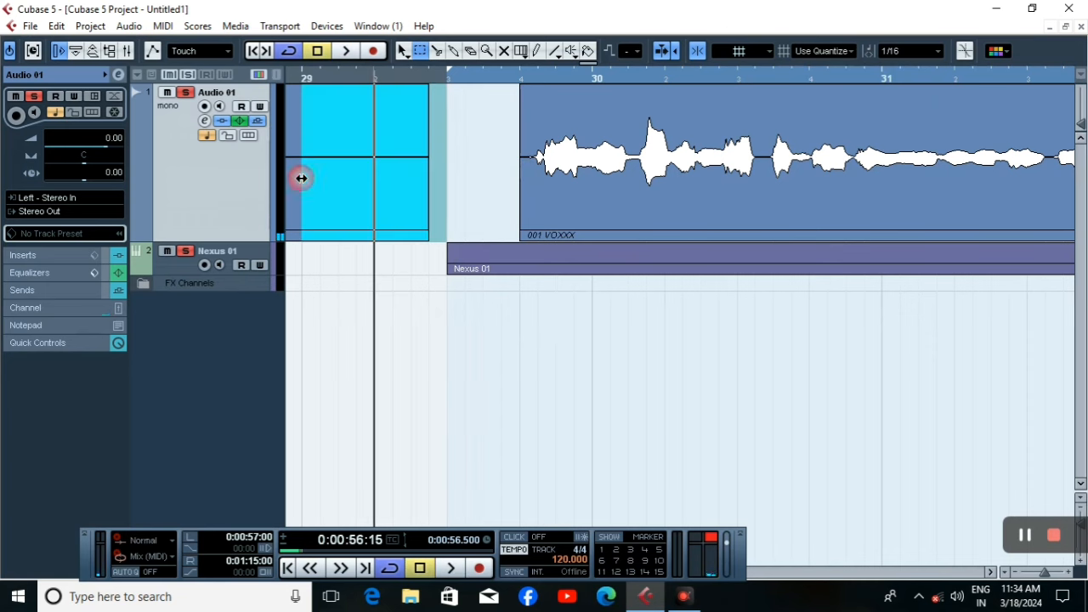
key(Delete)
key(space)
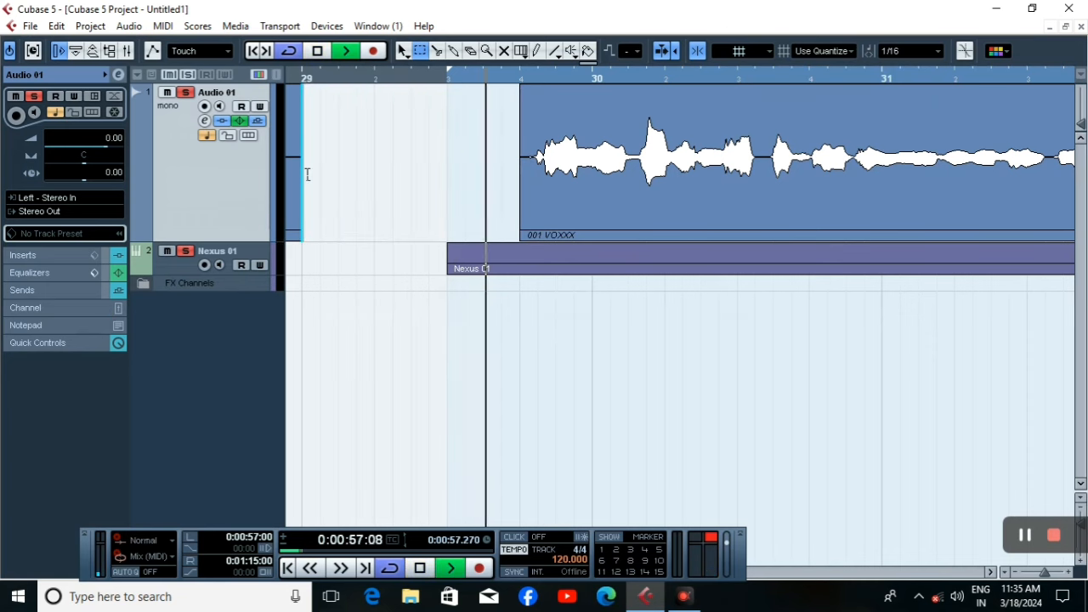
key(space)
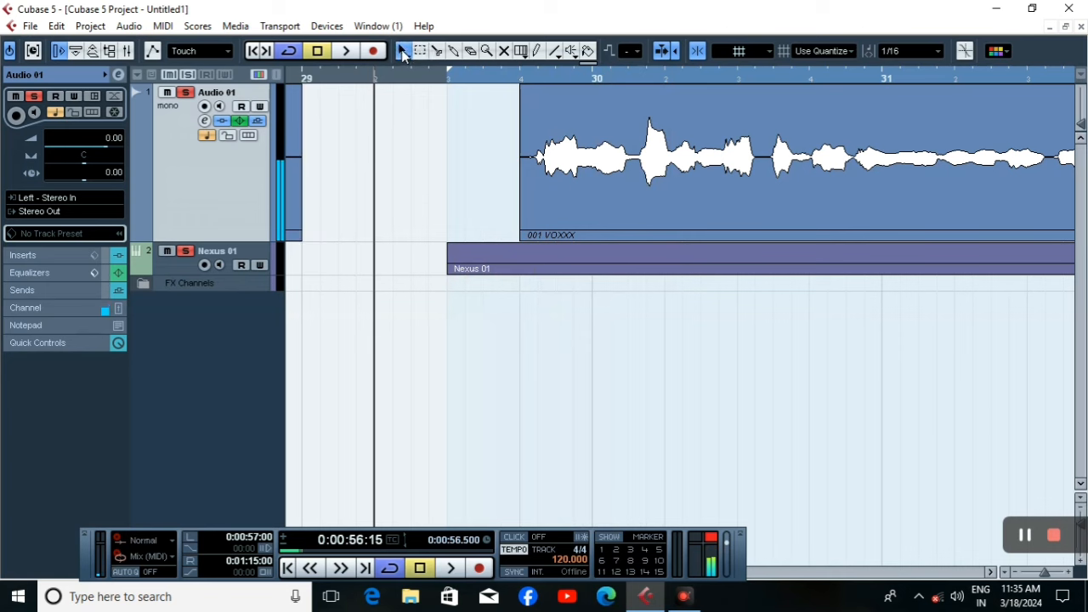
Add a short fade-in at the start of the 001 VOXXX vocal event and play it back.
click(527, 146)
drag(523, 87, 545, 100)
key(space)
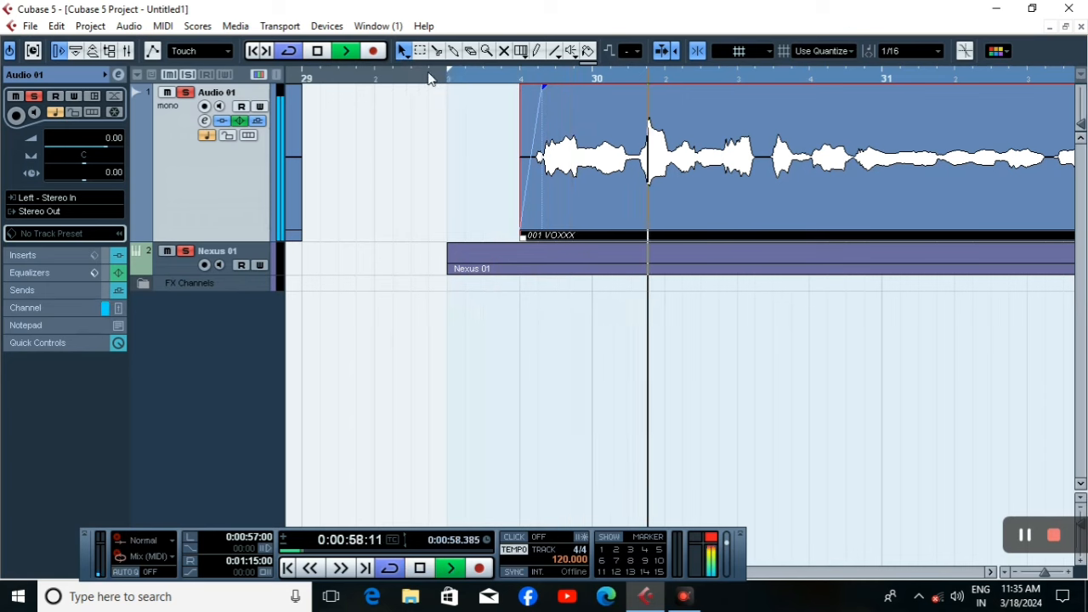
Examine the looped Audio 01 vocal from bar 30 to bar 36 during playback, including a close look at the waveform around bar 30.
key(g)
key(g)
key(g)
key(g)
key(h)
key(h)
key(h)
key(h)
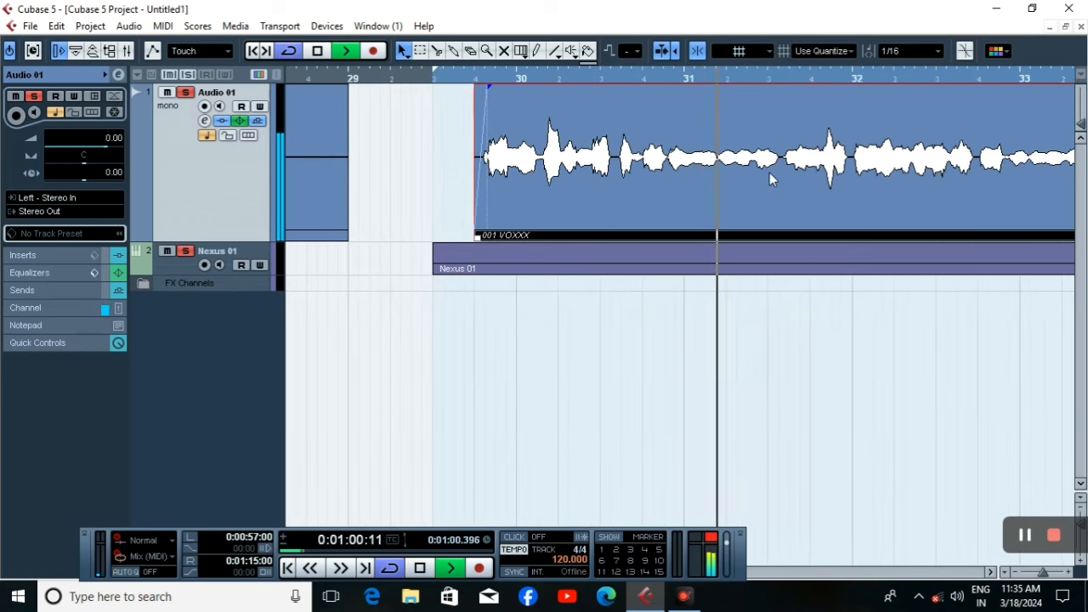
key(g)
key(g)
key(g)
key(g)
key(g)
key(g)
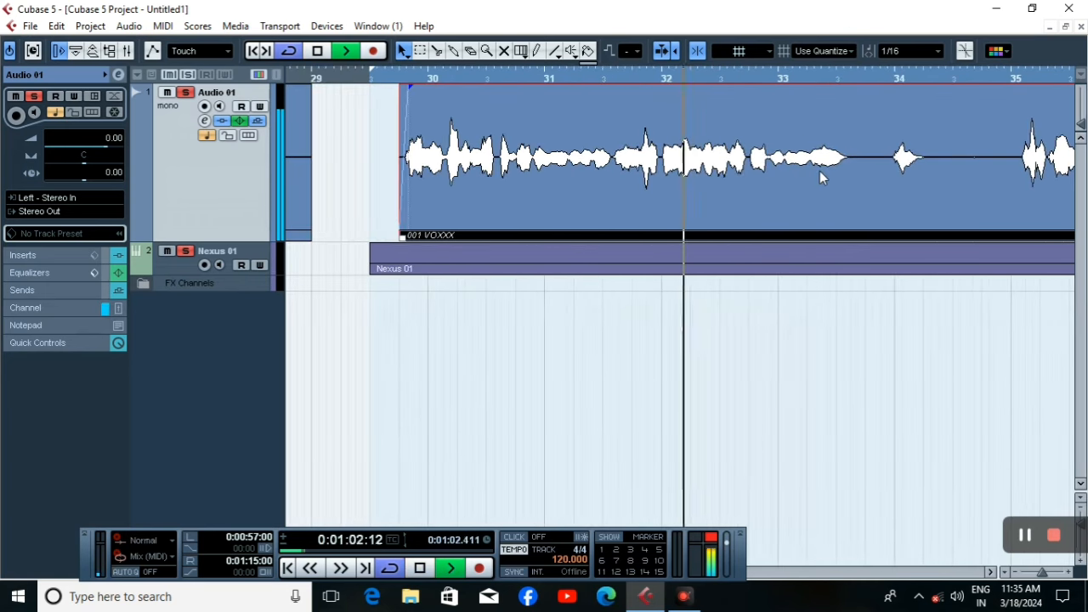
key(h)
key(h)
key(h)
key(h)
key(g)
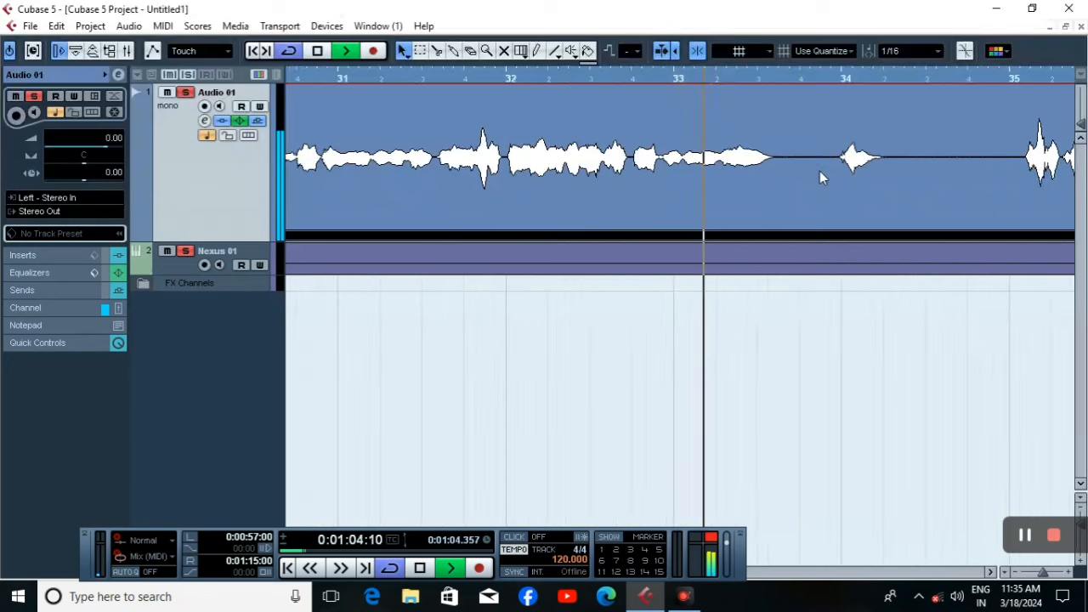
key(g)
key(g)
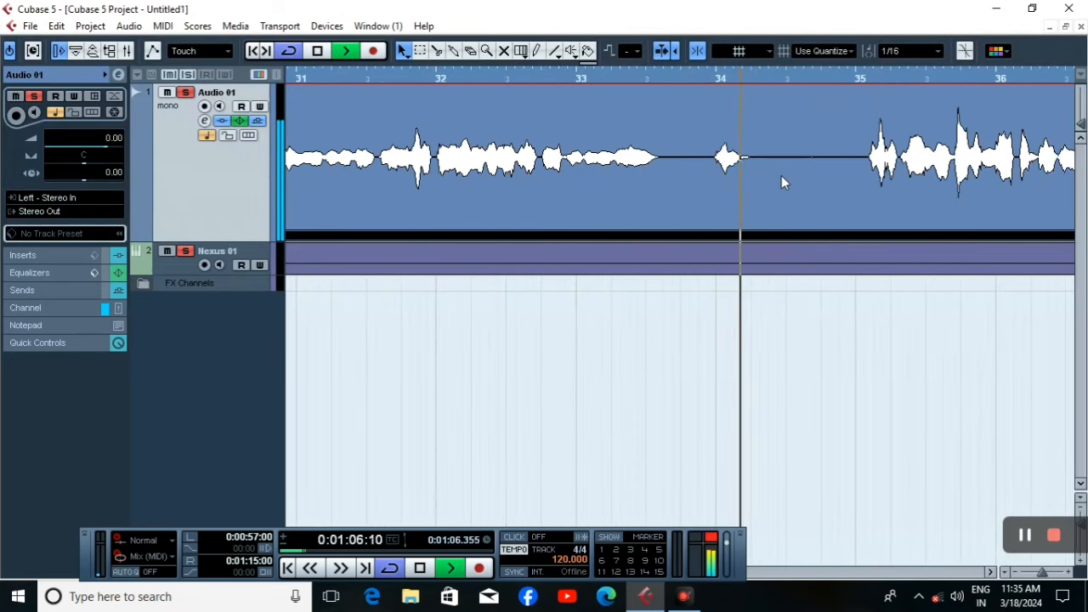
key(g)
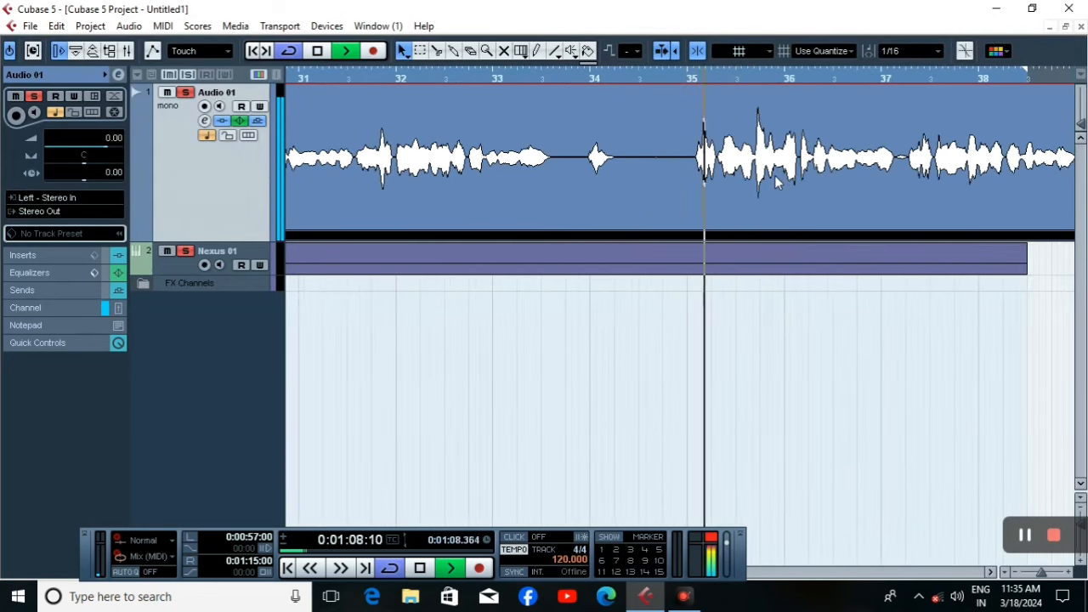
key(g)
key(g)
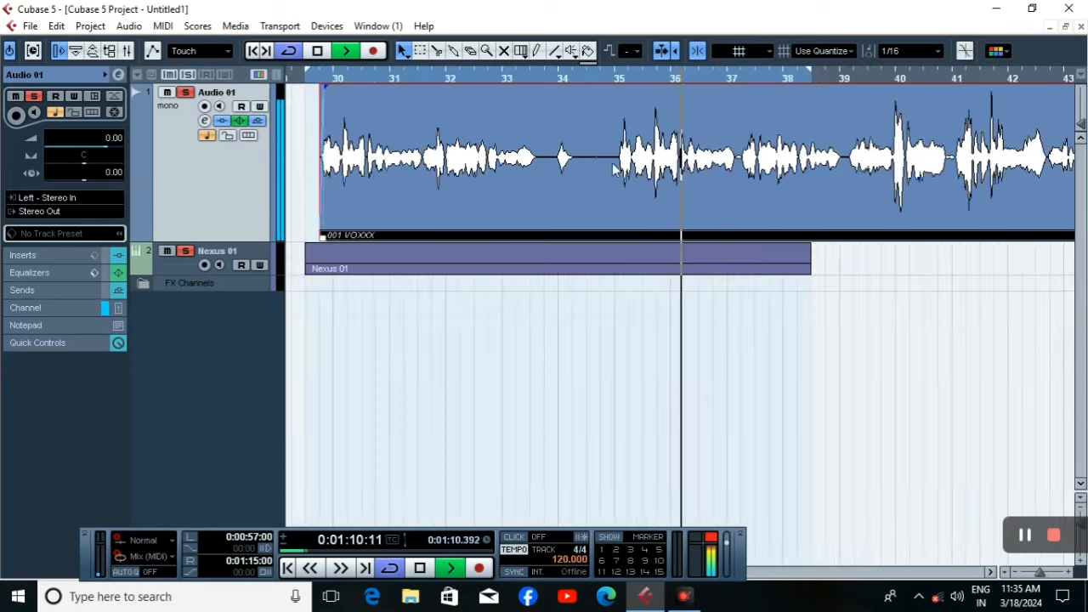
key(g)
drag(393, 80, 521, 129)
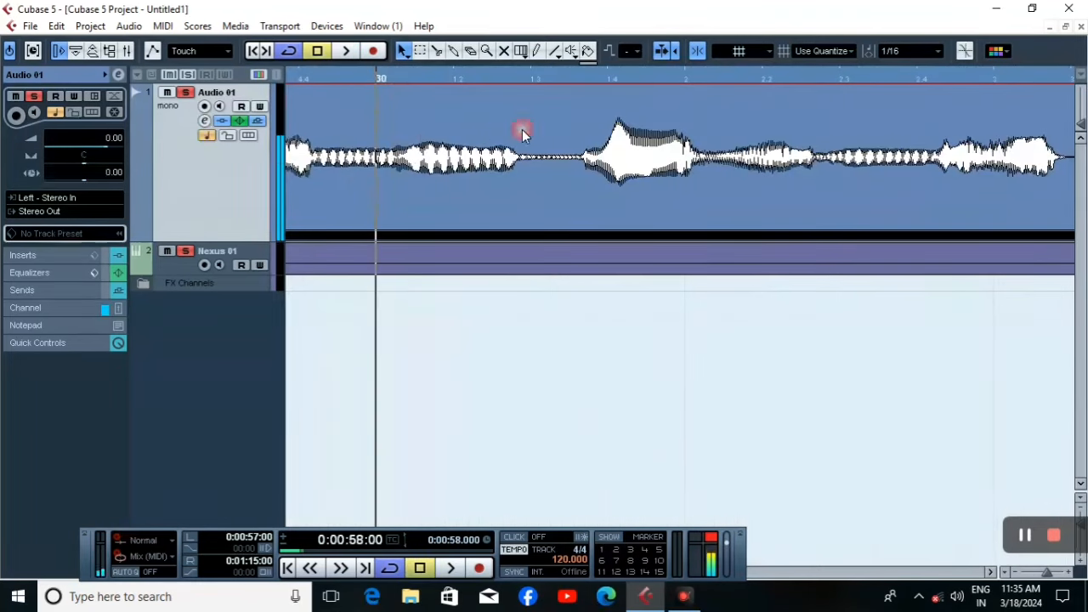
Split the Audio 01 vocal on both sides of the loud syllable between bar 30 beats 1.3 and 2.
click(578, 77)
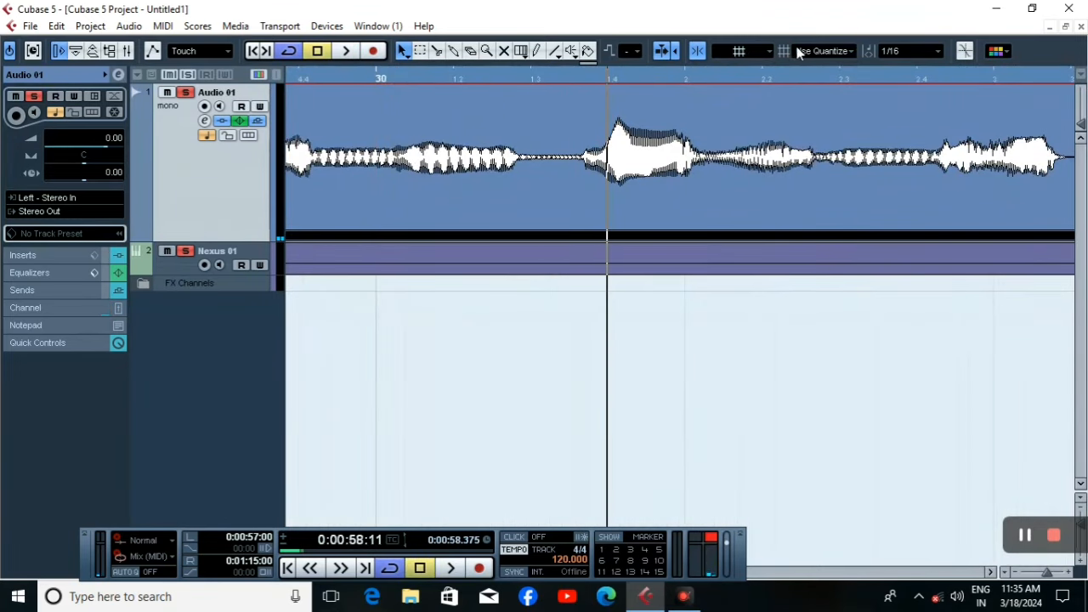
click(561, 75)
alt+click(576, 177)
click(674, 180)
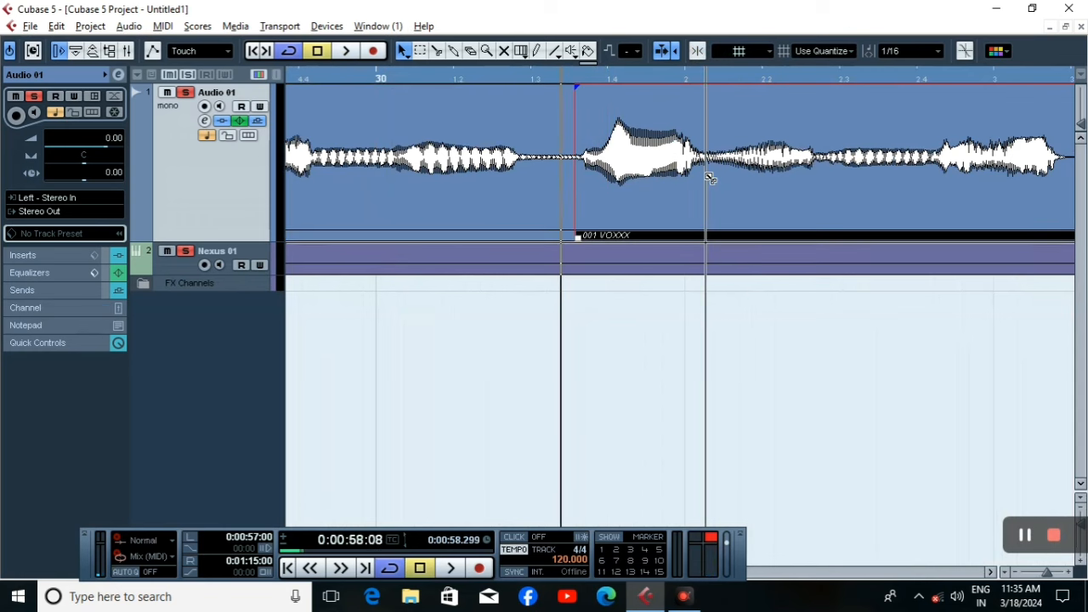
alt+click(705, 175)
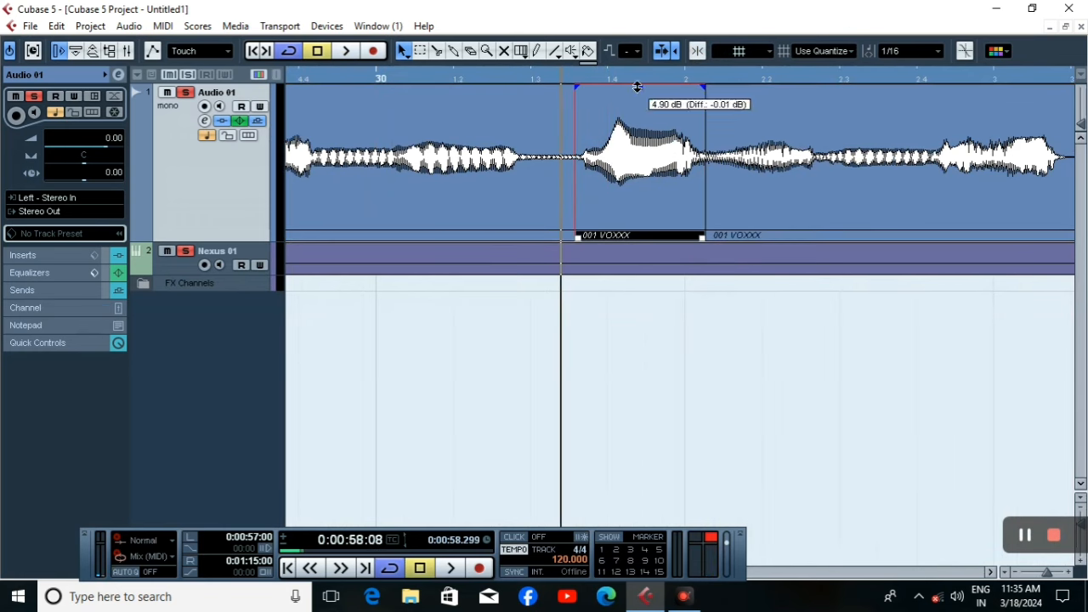
Lower the event volume of the isolated loud syllable near bar 30 beat 2 and play it back in context.
drag(637, 86, 637, 143)
key(space)
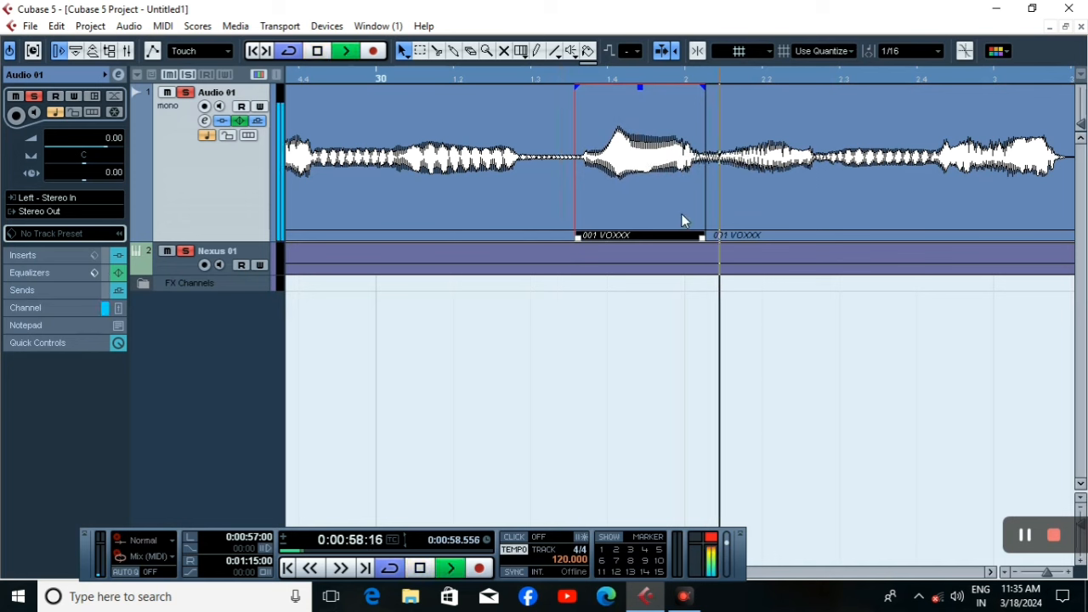
key(g)
key(g)
key(g)
key(g)
key(g)
key(g)
key(g)
key(g)
key(g)
key(g)
key(g)
key(g)
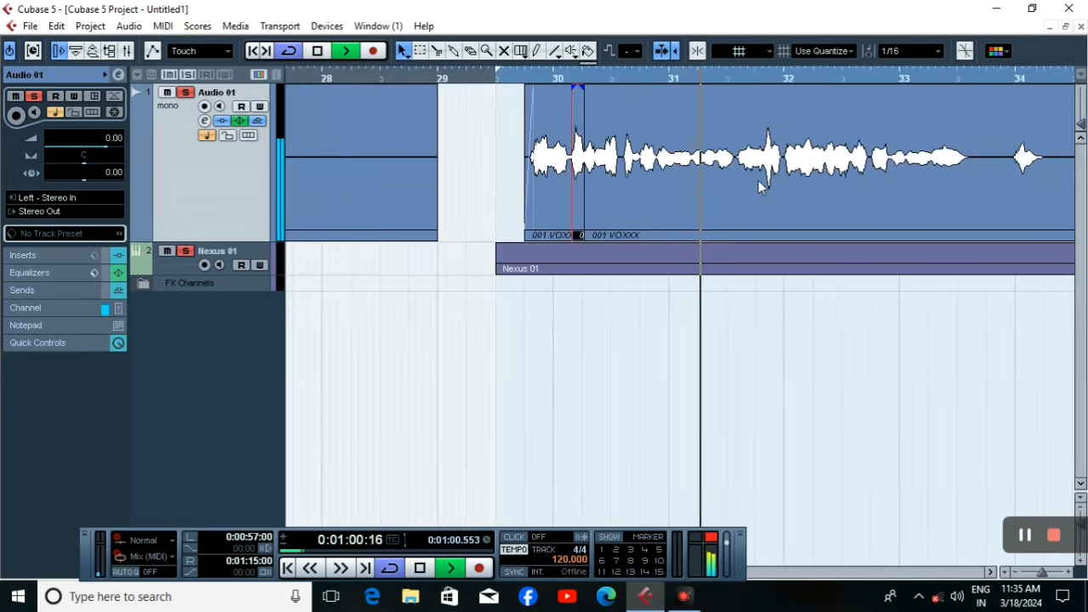
key(space)
Reduce the event volume of the same short vocal segment in bar 30 further and listen to the passage again.
key(h)
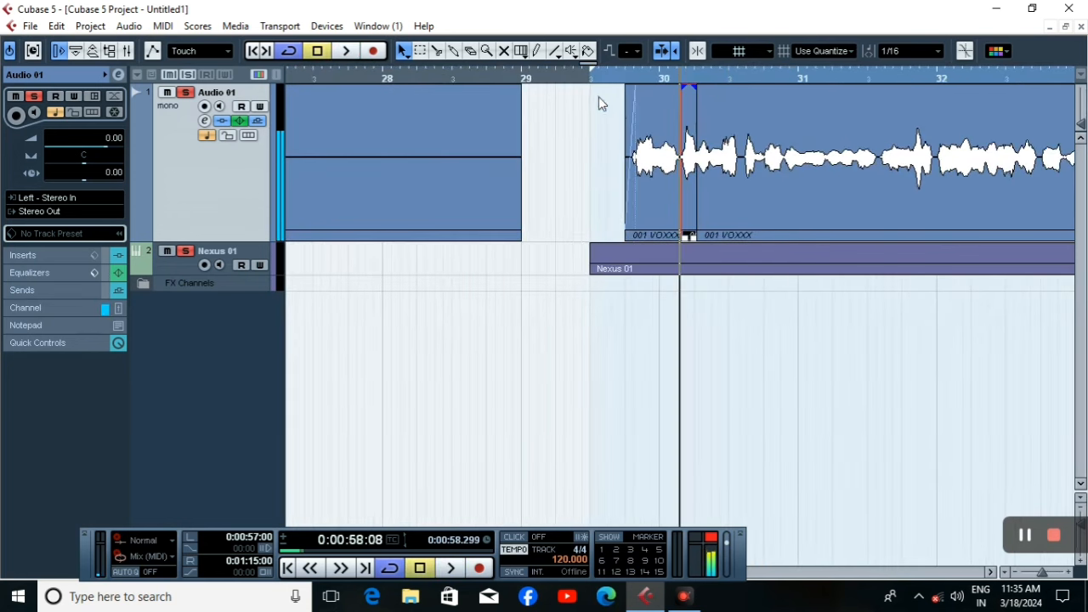
key(h)
key(h)
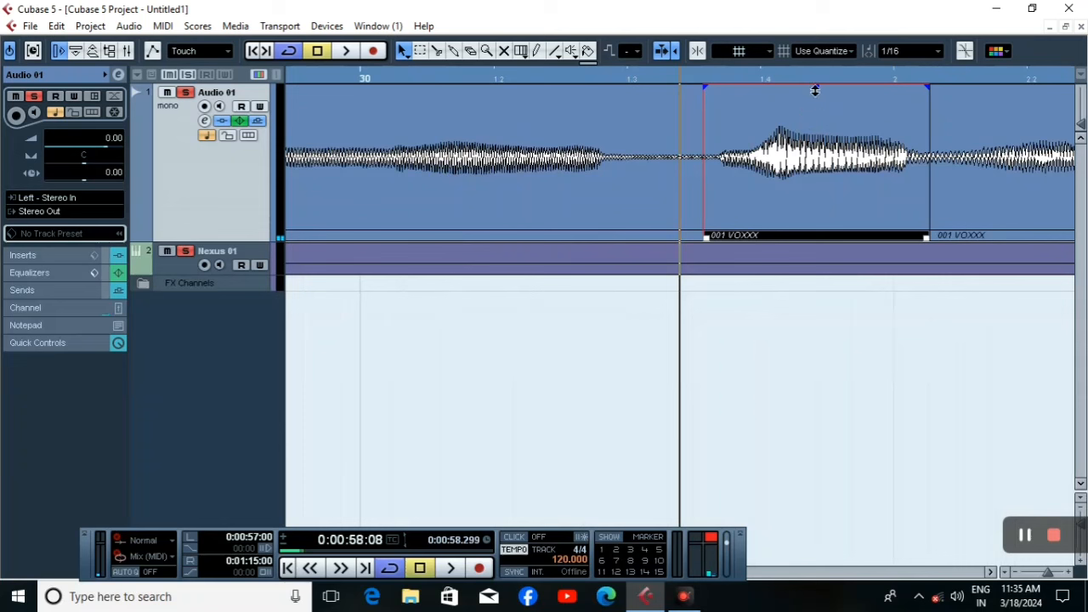
drag(814, 91, 828, 165)
key(space)
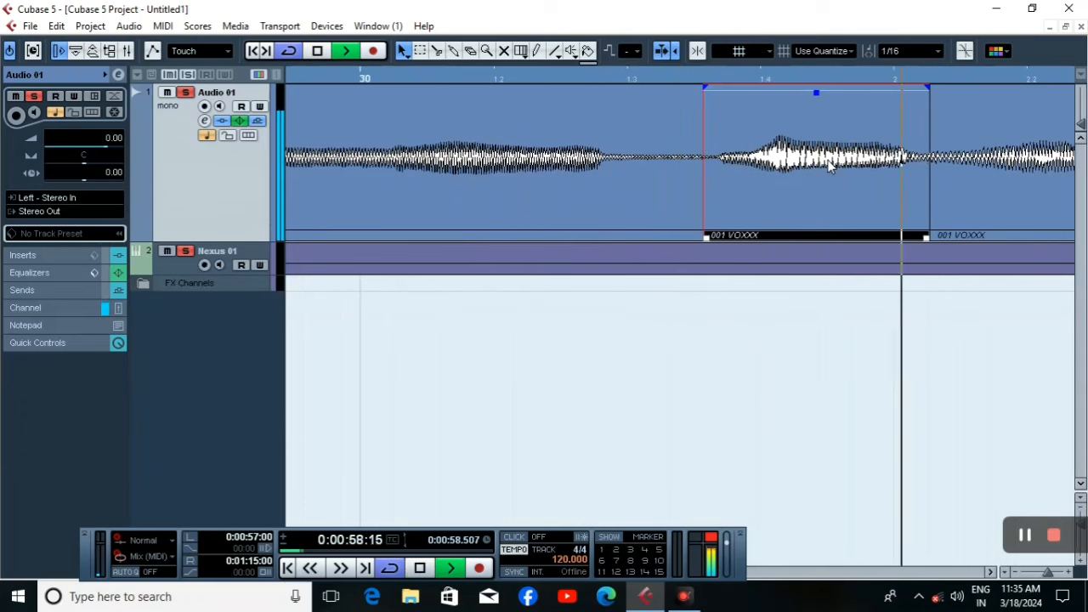
key(g)
key(g)
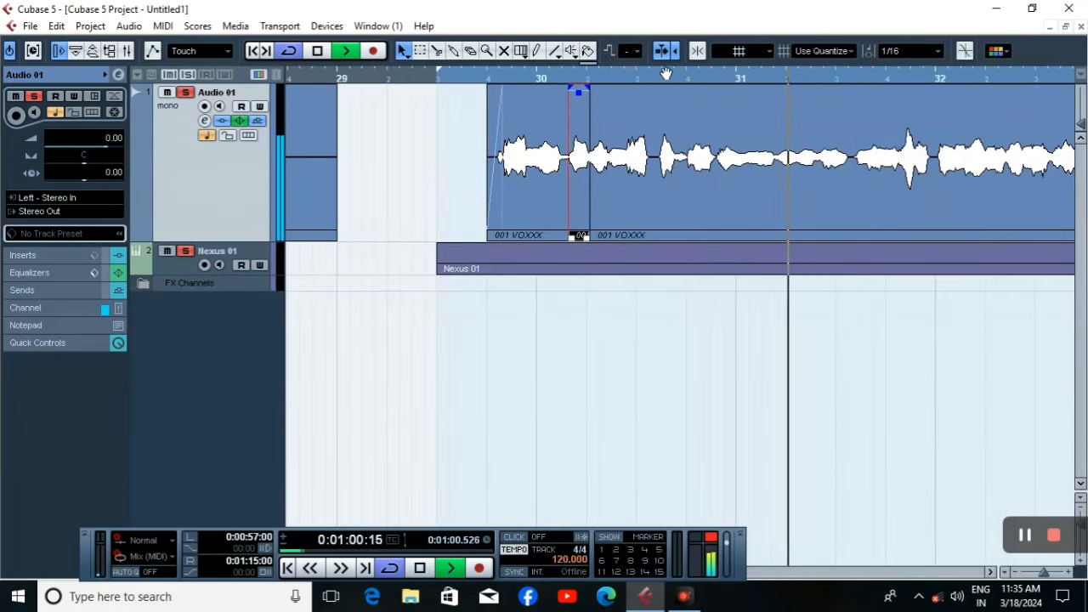
Isolate the vocal syllable between about bar 30 beats 3.3 and 3.4 with two splits and lower its event volume slightly.
drag(661, 75, 689, 153)
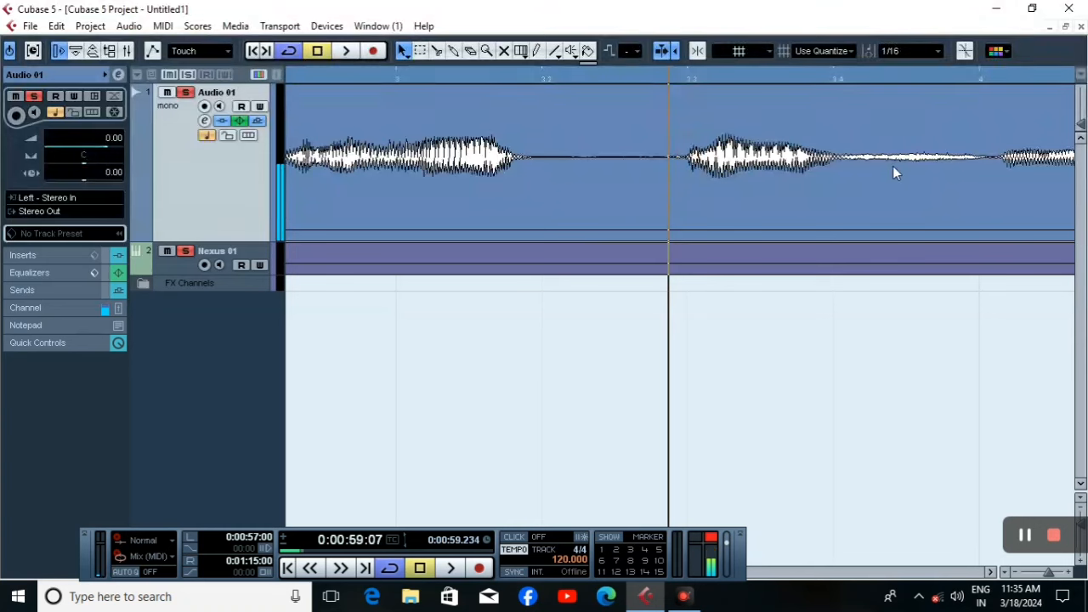
alt+click(844, 166)
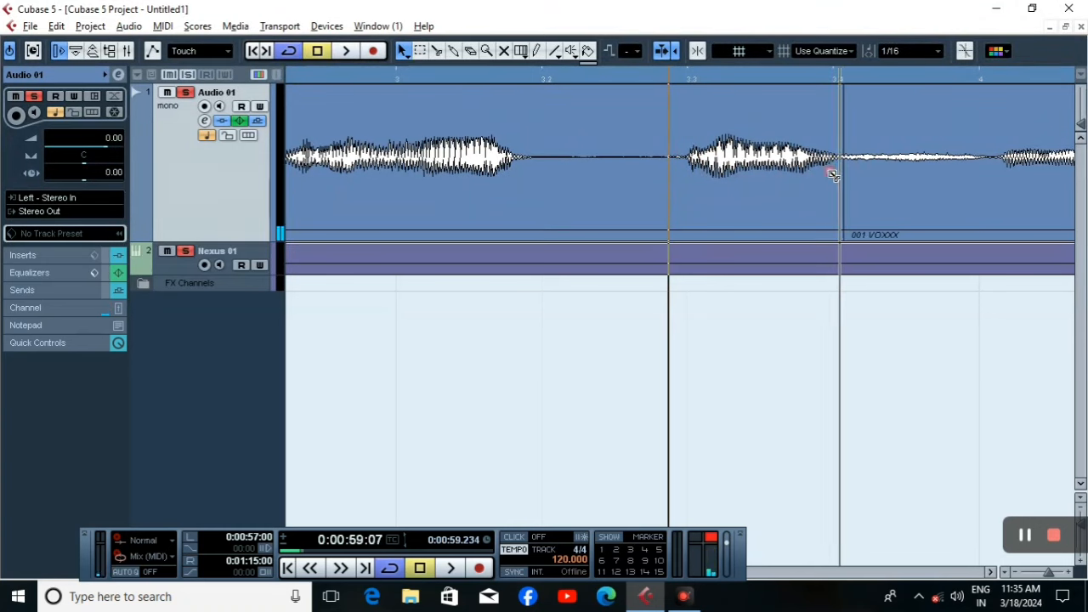
alt+click(669, 179)
click(743, 147)
drag(754, 88, 758, 142)
Split the vocal at the end of the quiet passage around bar 30 beat 4, select that segment and play the result.
alt+click(990, 166)
click(932, 136)
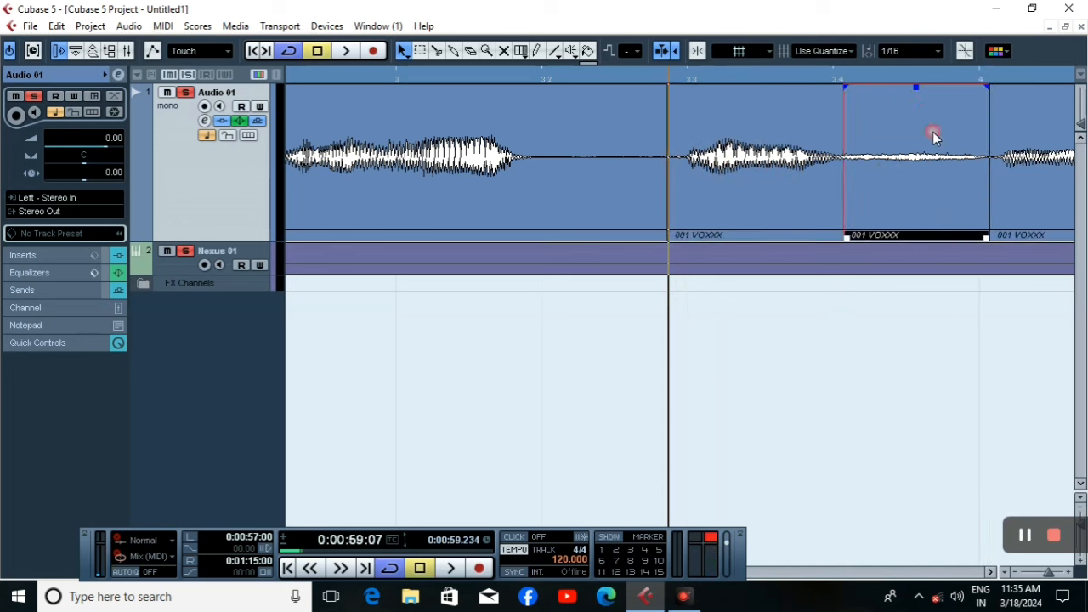
key(space)
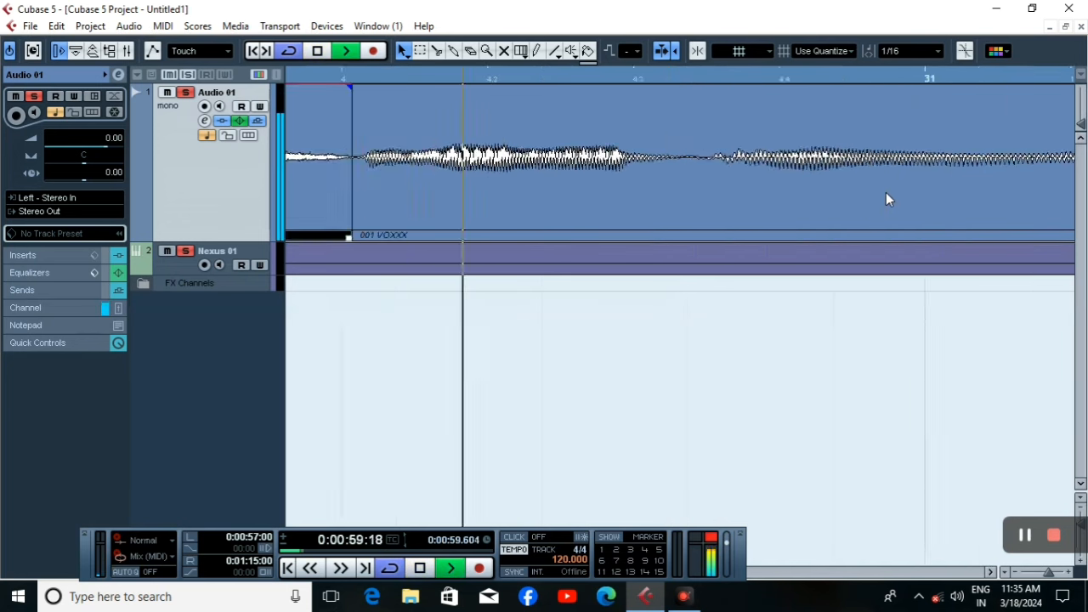
key(g)
key(g)
key(g)
key(g)
key(g)
key(g)
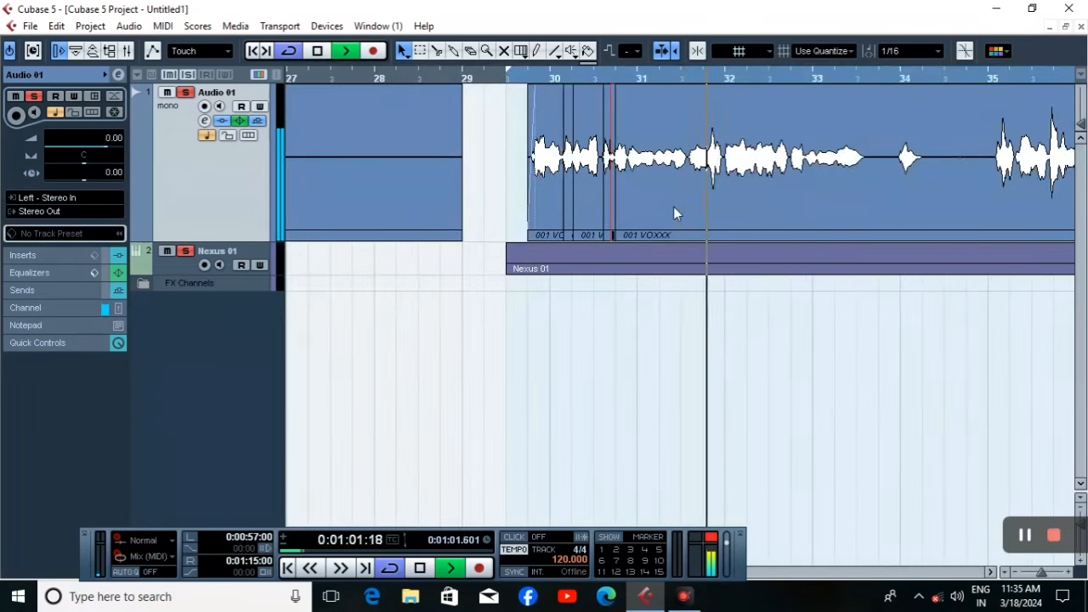
Split the Audio 01 vocal on both sides of the loud peak between bar 31 beat 4.2 and bar 32.
key(h)
key(h)
key(h)
key(h)
key(space)
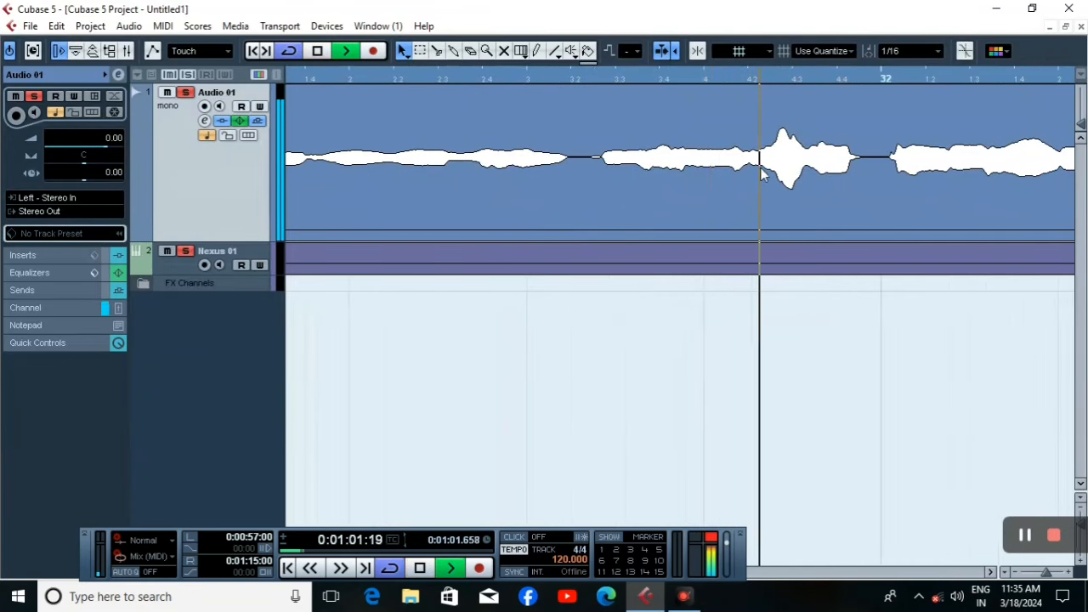
alt+click(760, 167)
alt+click(863, 170)
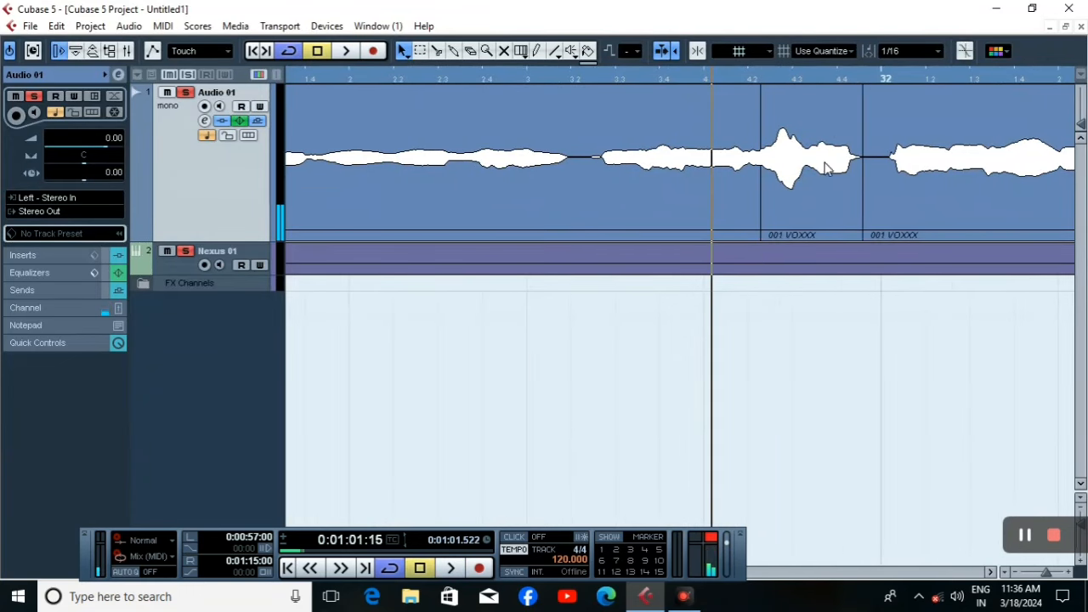
Lower the event volume of the isolated peak just before bar 32 and play the vocal through to bar 34.
drag(810, 85, 820, 170)
key(space)
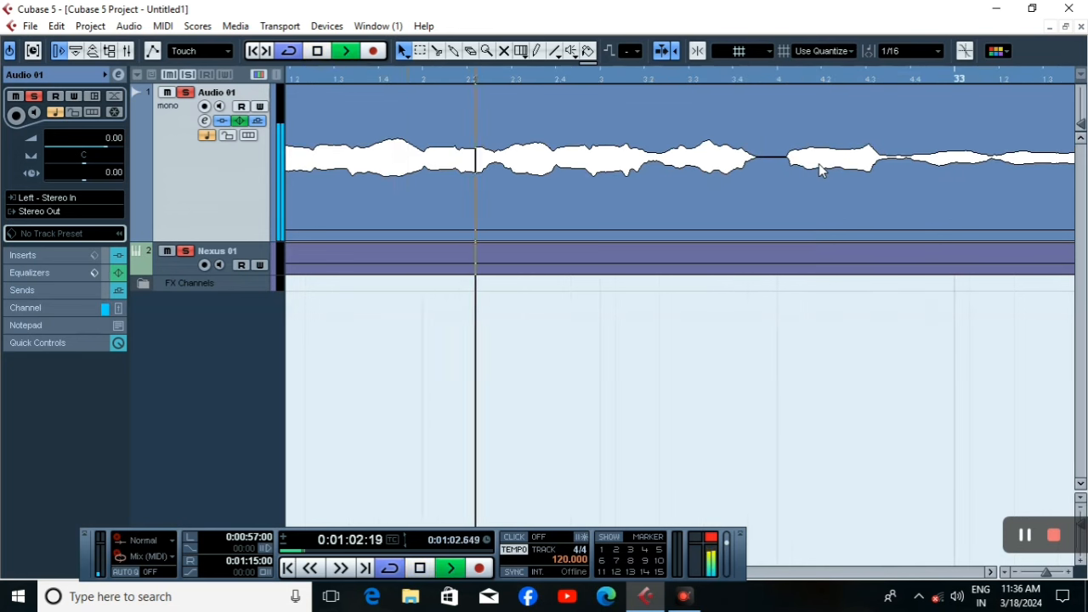
key(g)
key(g)
key(g)
key(g)
key(g)
key(g)
key(g)
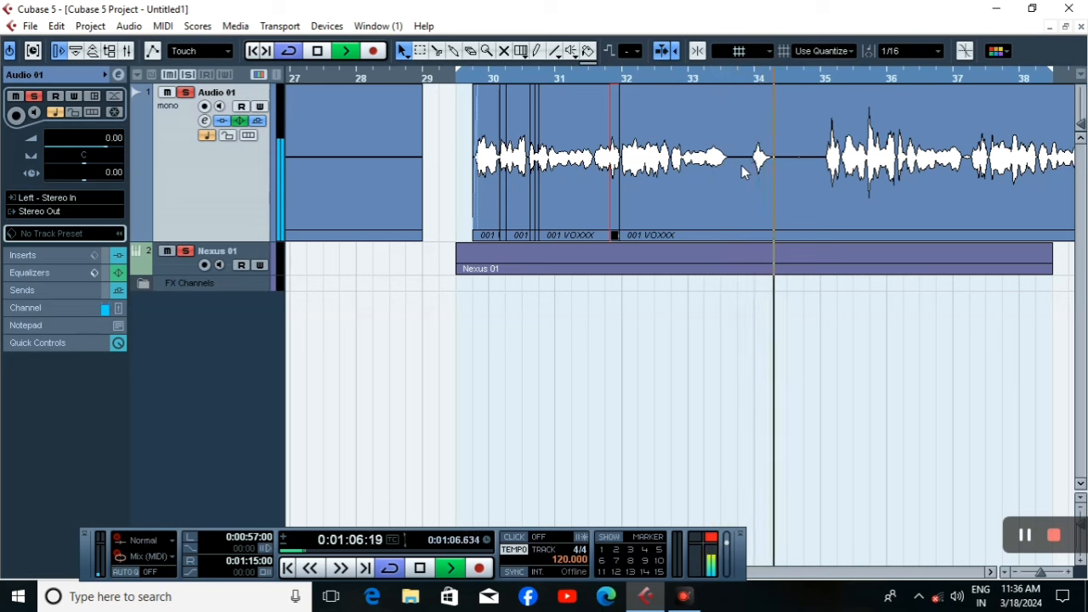
Examine the Audio 01 waveform from about bar 34 to bar 39 for uneven levels during playback.
click(822, 120)
key(h)
key(h)
key(h)
key(h)
key(h)
key(h)
key(h)
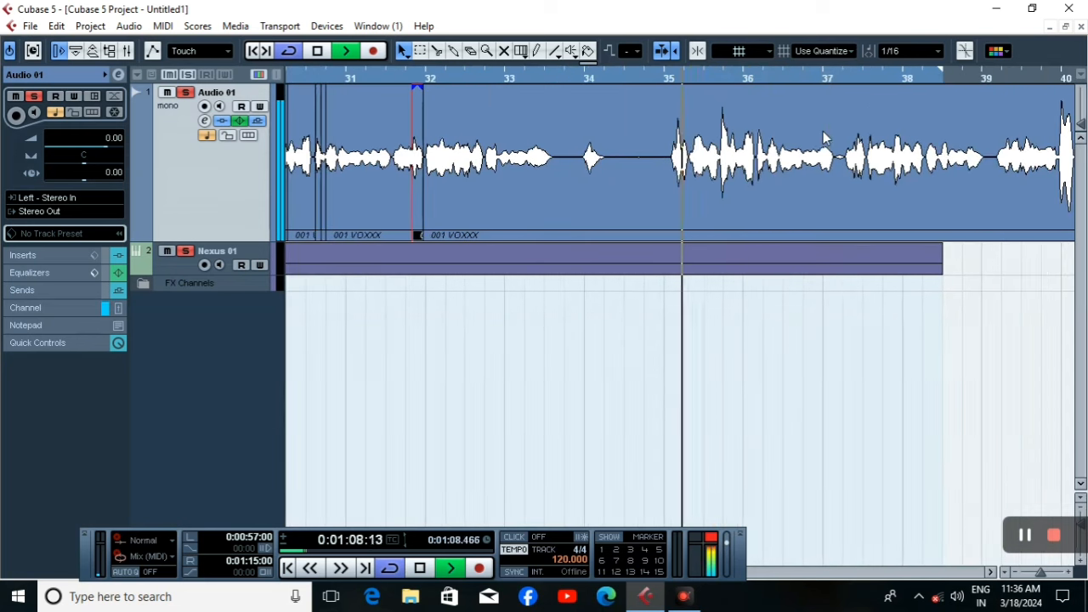
key(g)
key(g)
key(g)
key(g)
key(g)
key(g)
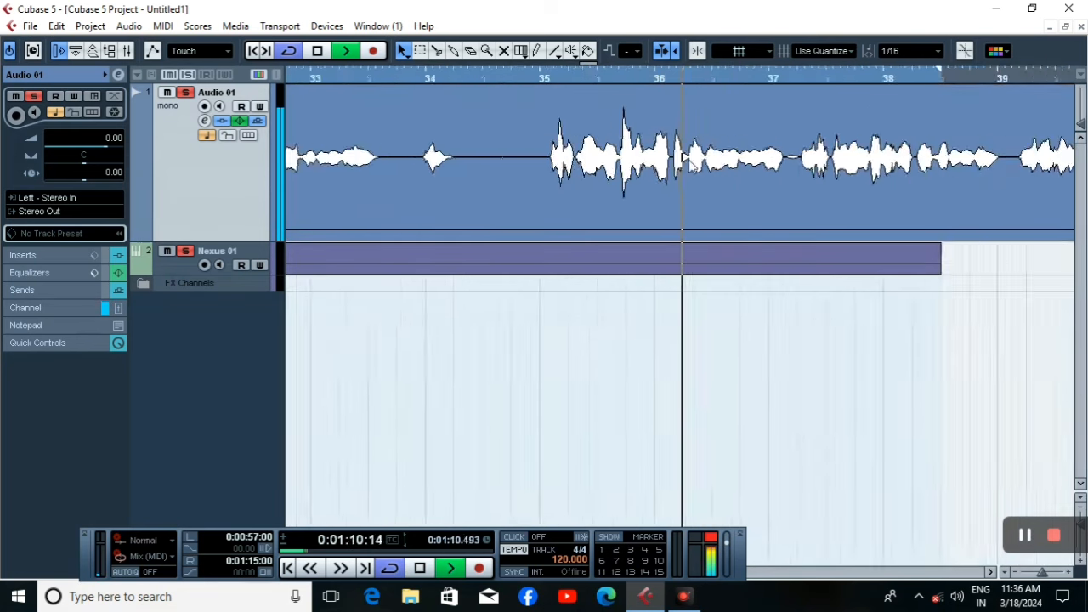
key(space)
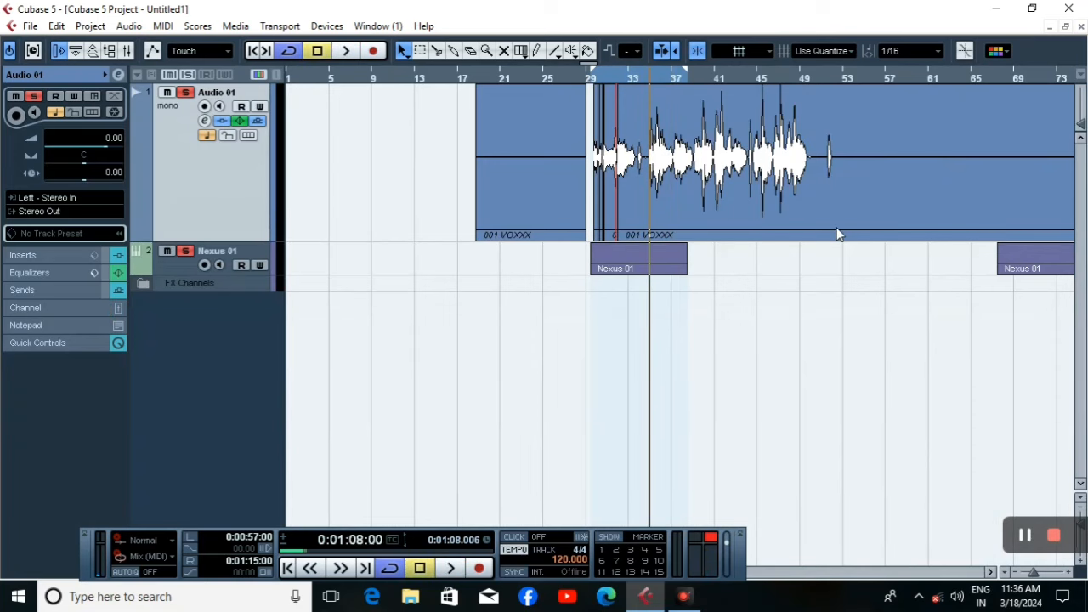
Play the Audio 01 vocal from bar 85 and view the surrounding sections.
key(g)
click(800, 83)
key(h)
key(h)
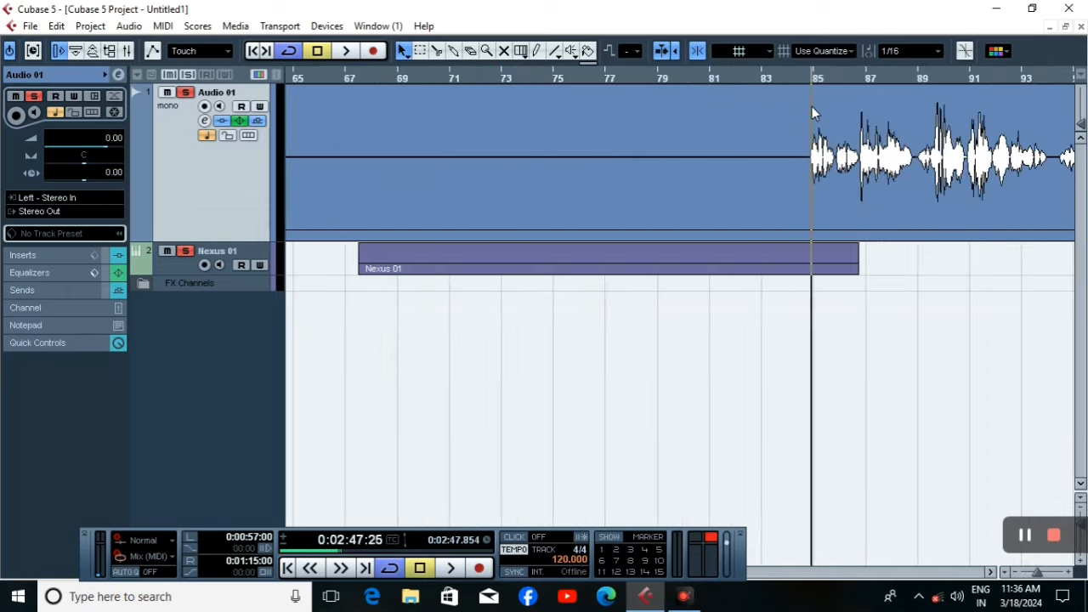
key(space)
key(g)
key(g)
key(g)
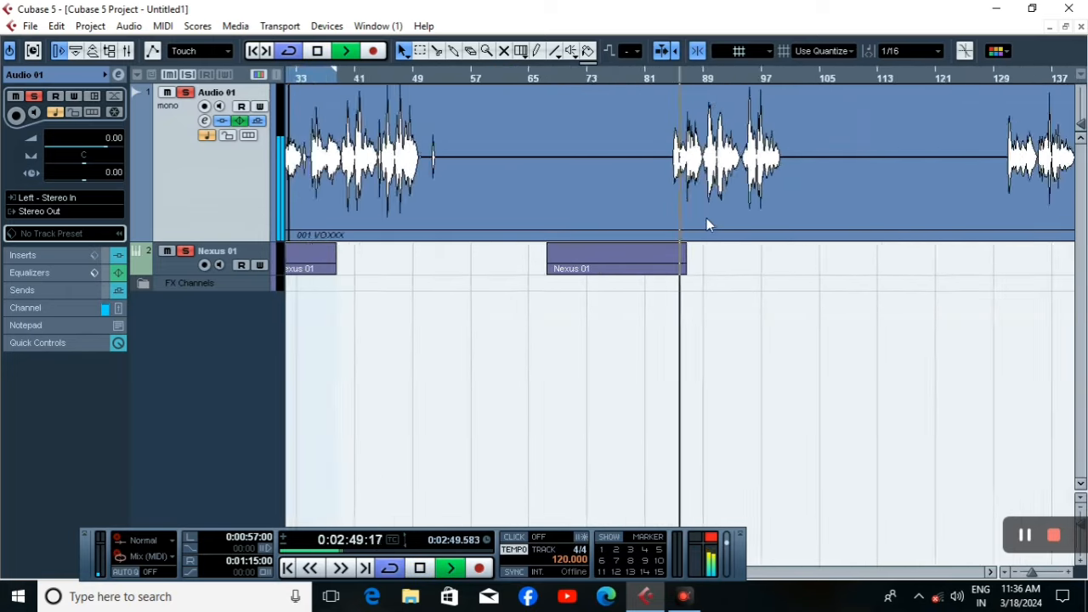
Delete the second Nexus 01 event, spanning about bars 67 to 87, and listen to the vocal around bars 88 to 90.
click(560, 260)
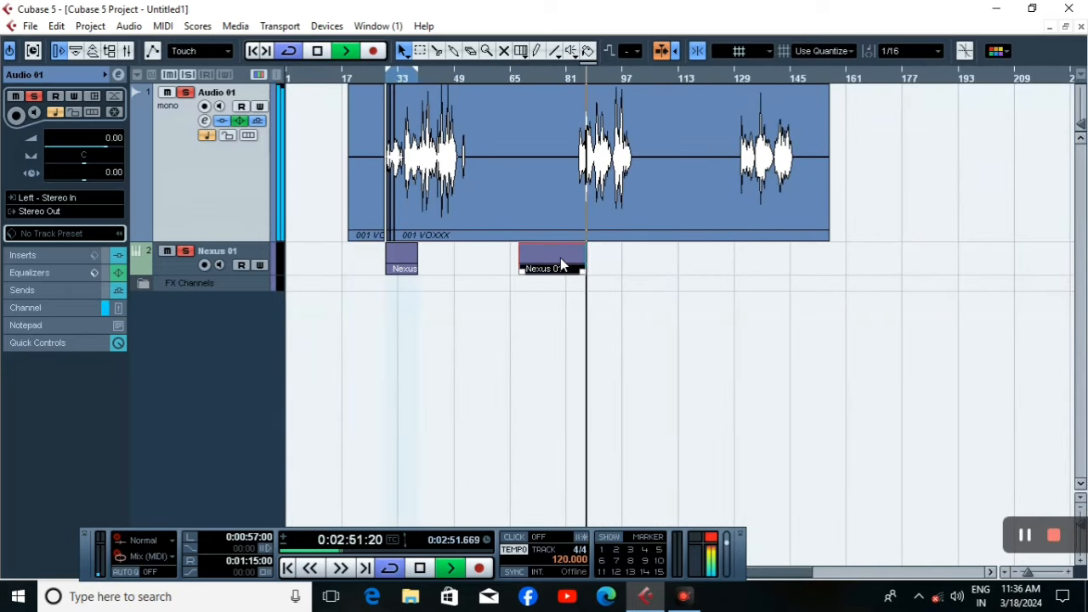
key(Delete)
key(h)
key(h)
key(h)
key(h)
key(h)
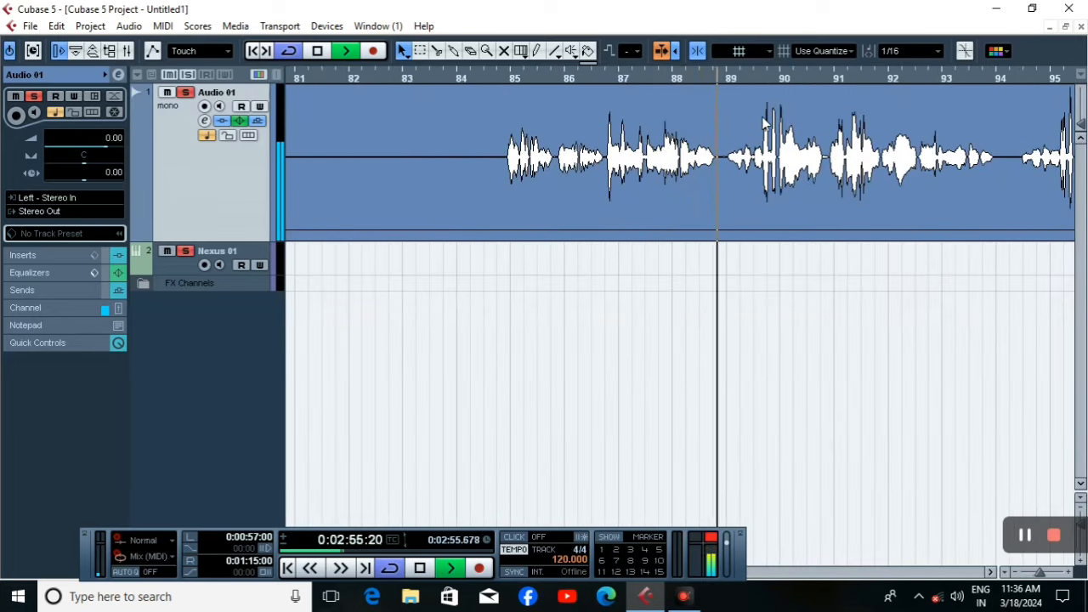
key(g)
key(g)
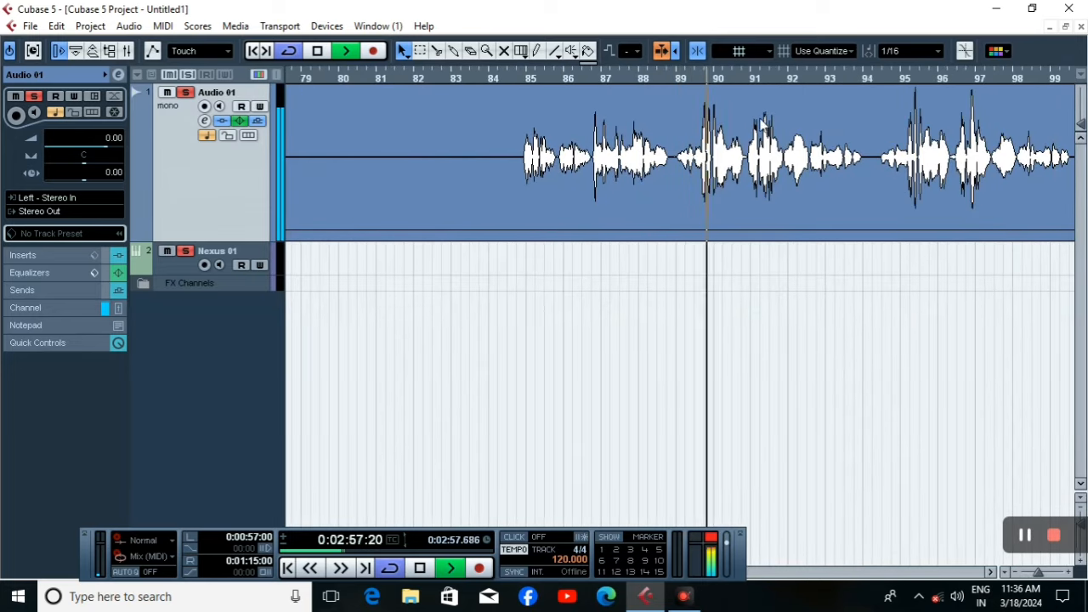
key(space)
Review the full length of the Audio 01 vocal and leave all its events deselected.
key(g)
key(g)
key(g)
key(g)
key(g)
key(g)
key(g)
key(g)
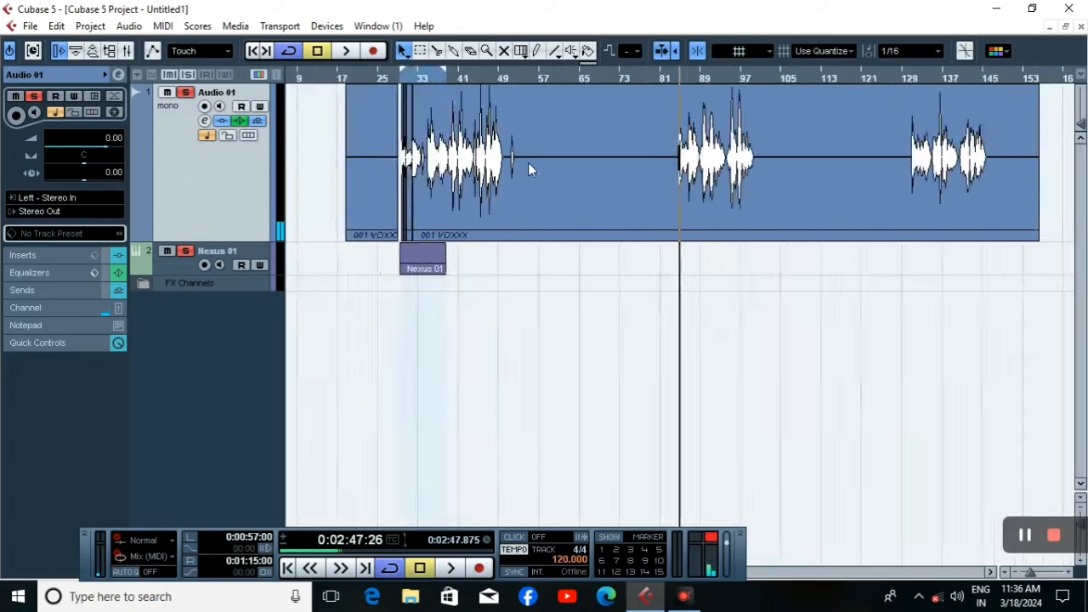
click(524, 212)
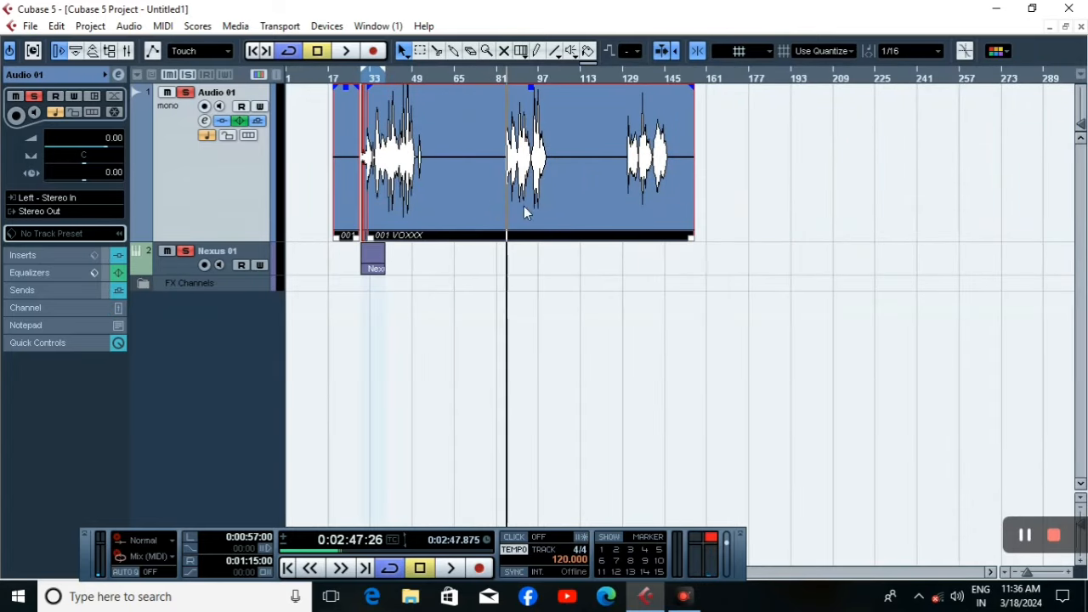
click(851, 181)
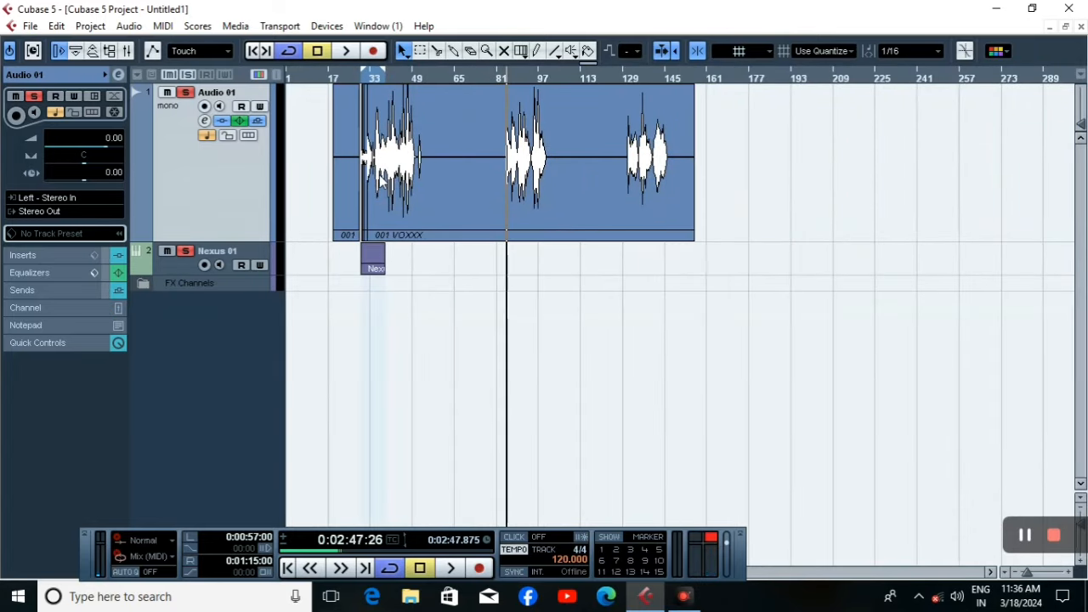